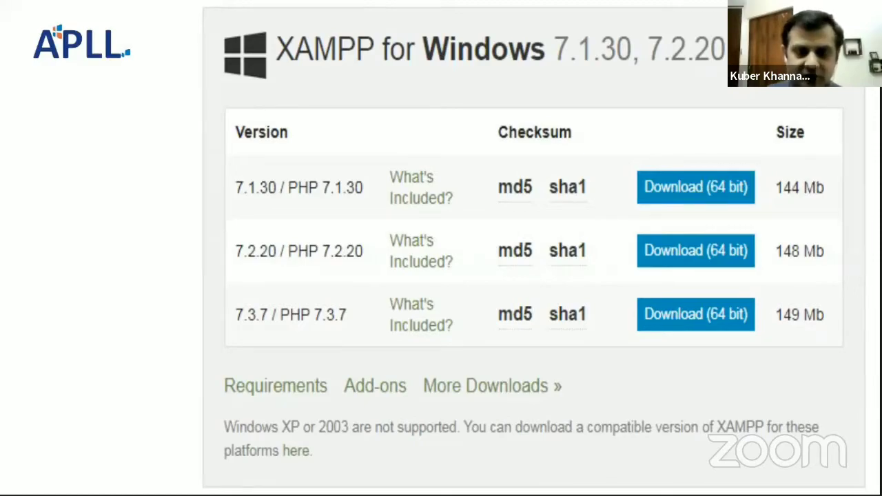
{"action": "key", "text": "Right"}
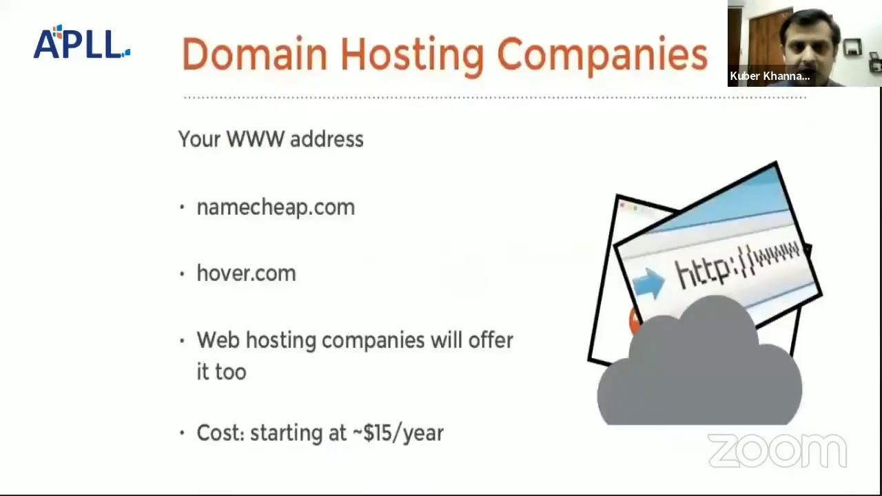
{"action": "key", "text": "Left"}
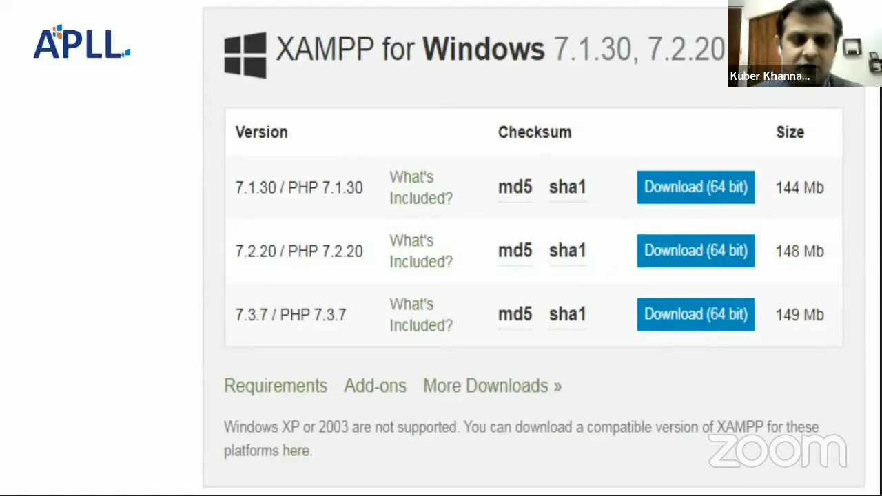
Leave the slide show for Chrome and search Google for "download xampp server".
{"action": "key", "text": "Escape"}
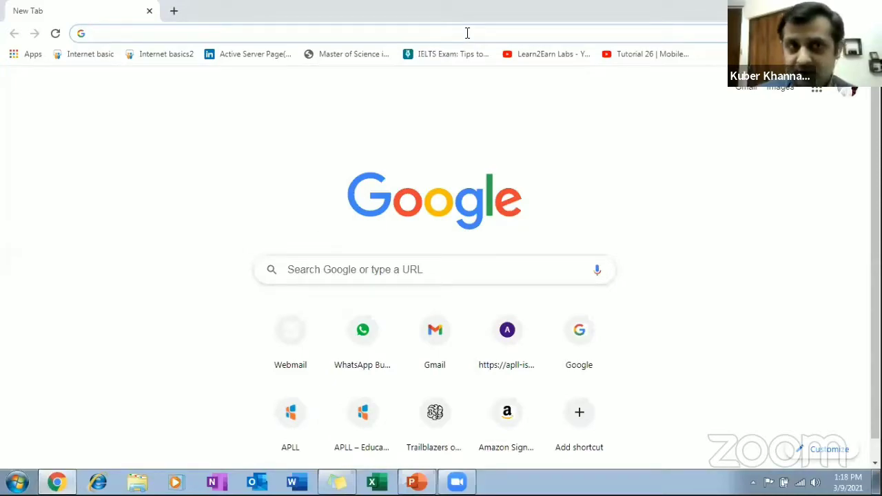
{"action": "left_click", "coordinate": [468, 34]}
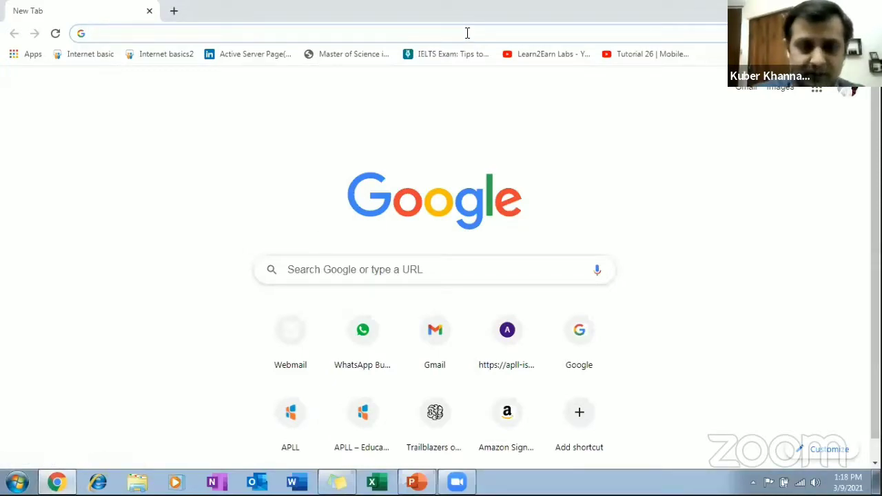
{"action": "type", "text": "downlo"}
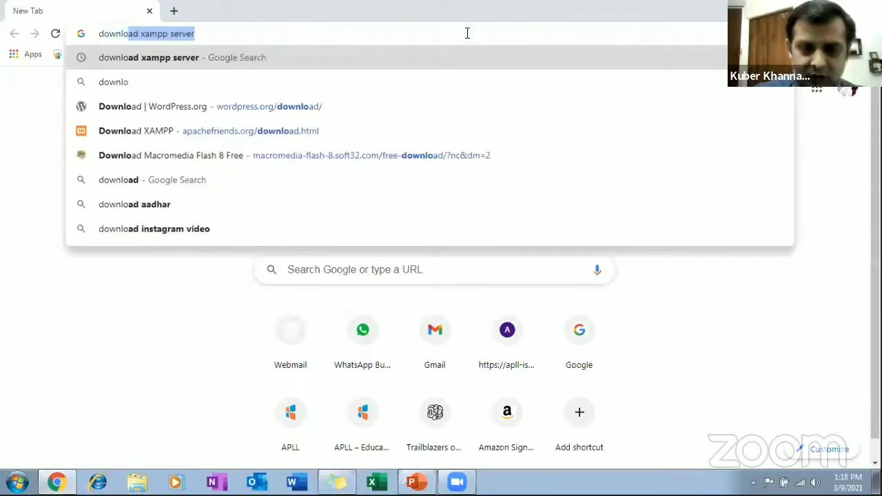
{"action": "type", "text": "ad xam"}
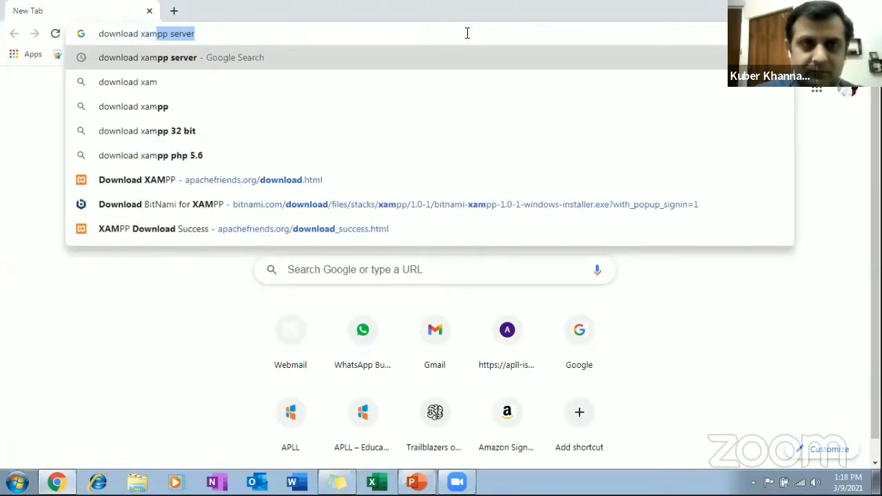
{"action": "key", "text": "Return"}
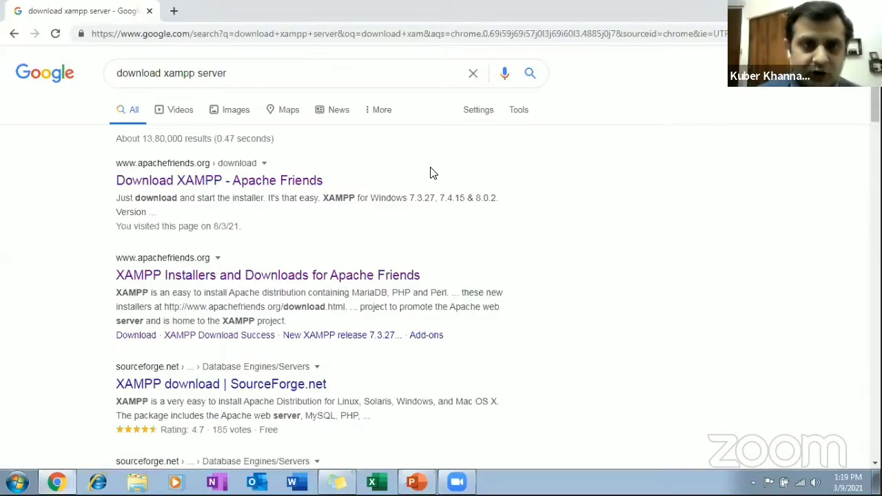
Open the Apache Friends download page from the results and download the 64-bit XAMPP 7.3.27 installer for Windows.
{"action": "left_click", "coordinate": [298, 181]}
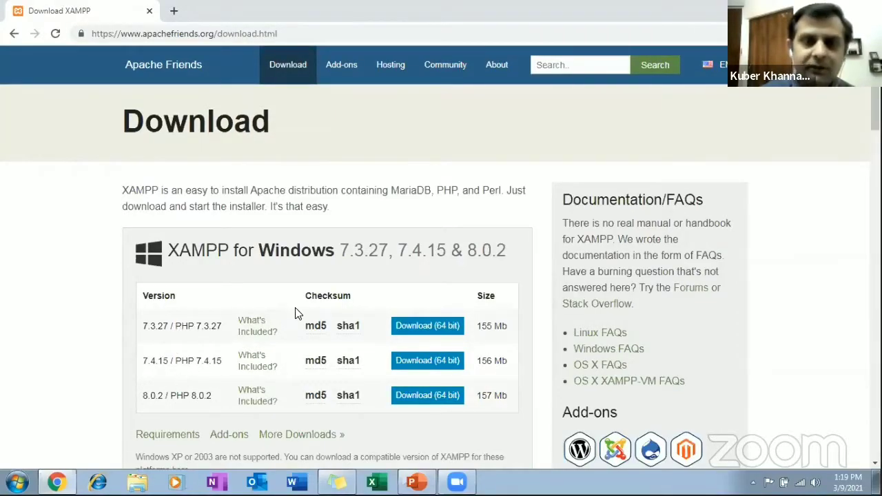
{"action": "left_click", "coordinate": [417, 328]}
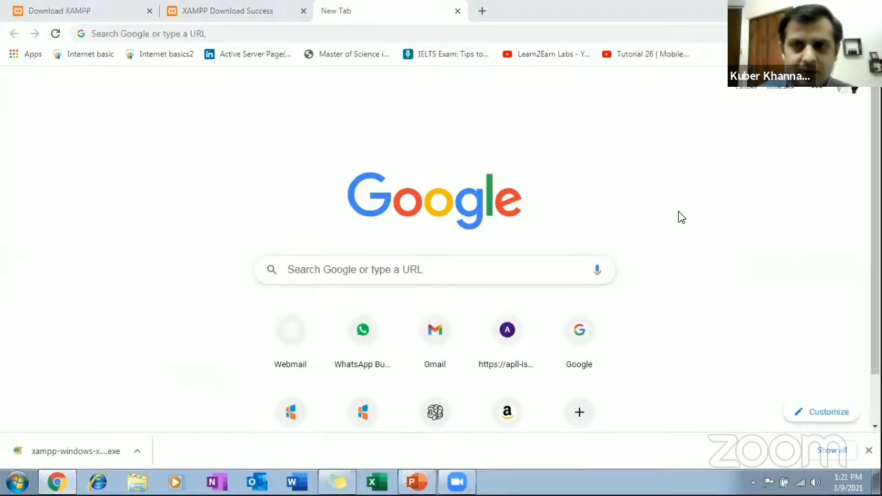
Reopen the wordpress.org download page, download WordPress 5.6.2 and dismiss the thank-you pop-up.
{"action": "key", "text": "ctrl+shift+t"}
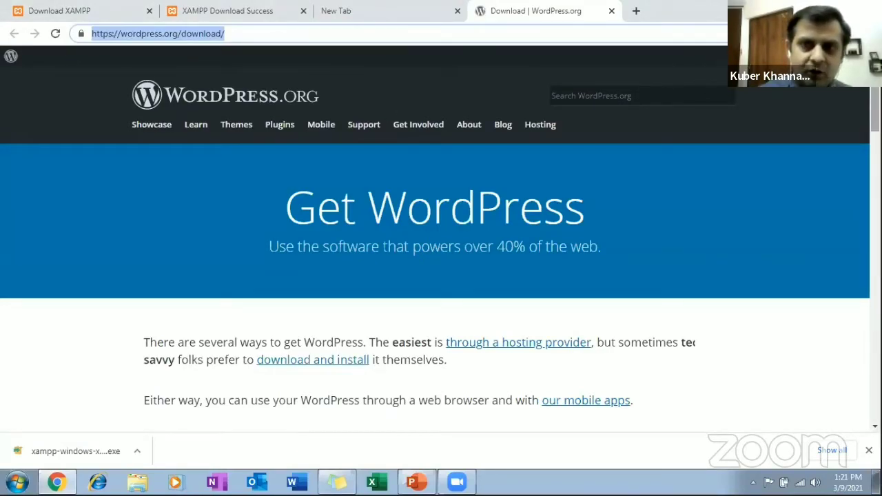
{"action": "scroll", "coordinate": [441, 241], "scroll_direction": "down", "scroll_amount": 5}
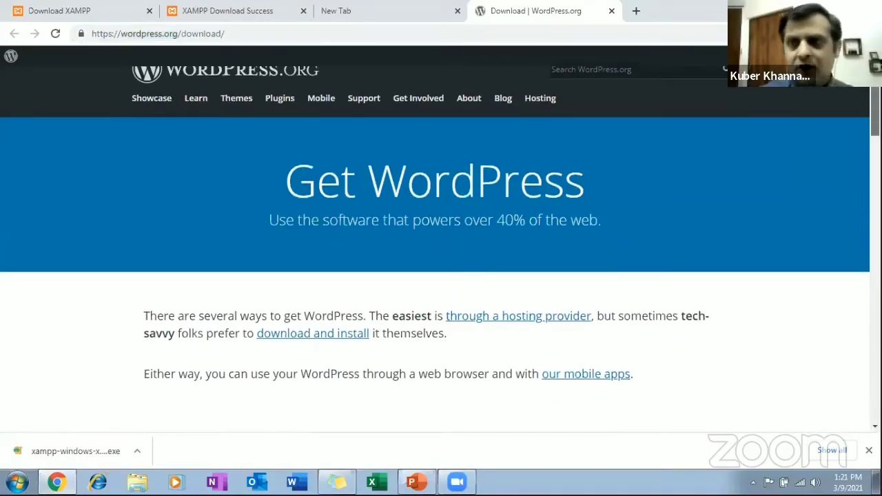
{"action": "scroll", "coordinate": [442, 248], "scroll_direction": "down", "scroll_amount": 10}
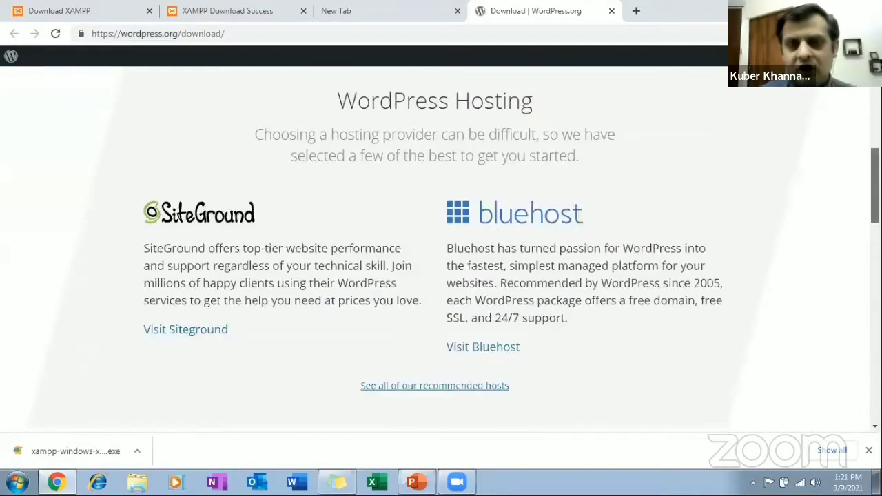
{"action": "scroll", "coordinate": [441, 262], "scroll_direction": "up", "scroll_amount": 1}
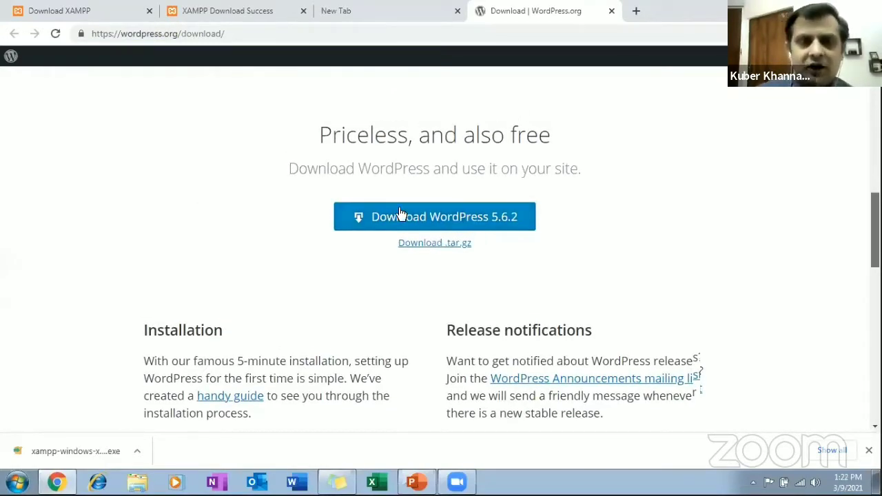
{"action": "left_click", "coordinate": [436, 218]}
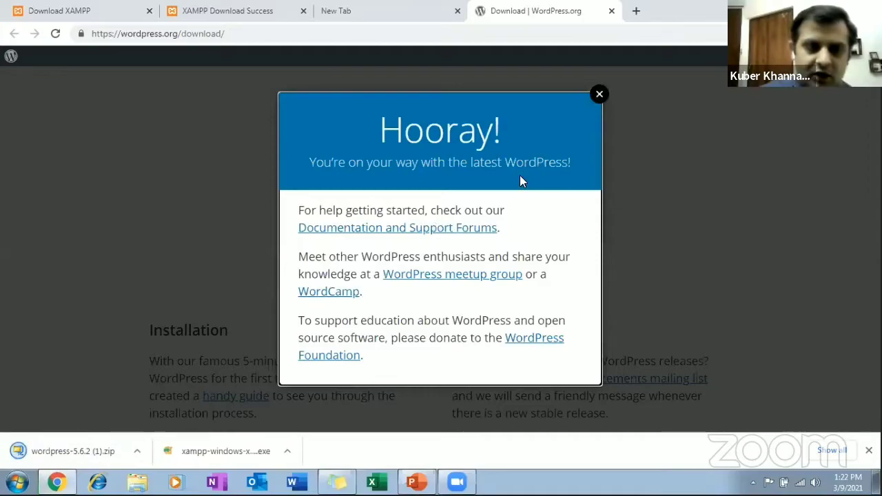
{"action": "left_click", "coordinate": [599, 94]}
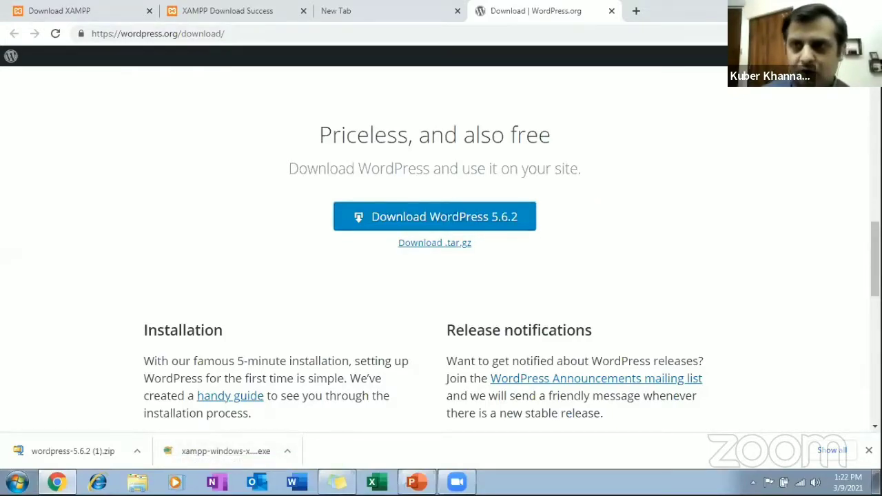
Show the desktop and acknowledge the XAMPP installer's User Account Control warning.
{"action": "left_click", "coordinate": [417, 482]}
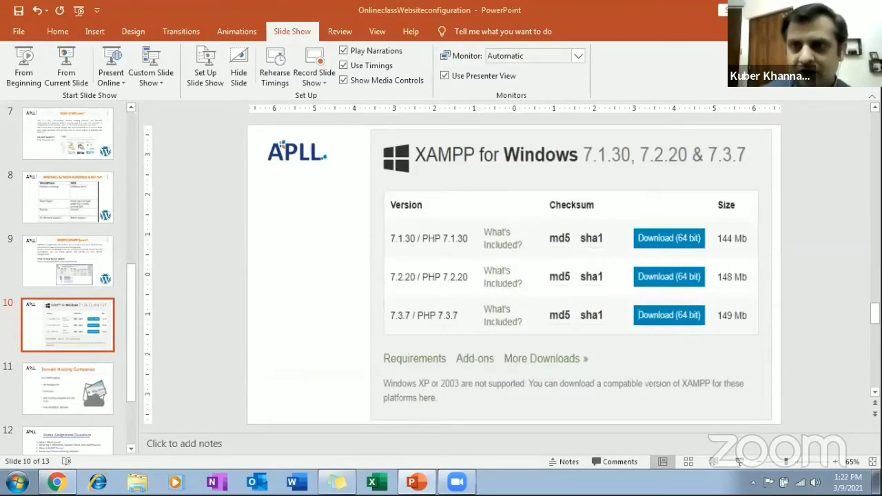
{"action": "left_click", "coordinate": [337, 482]}
{"action": "key", "text": "super+d"}
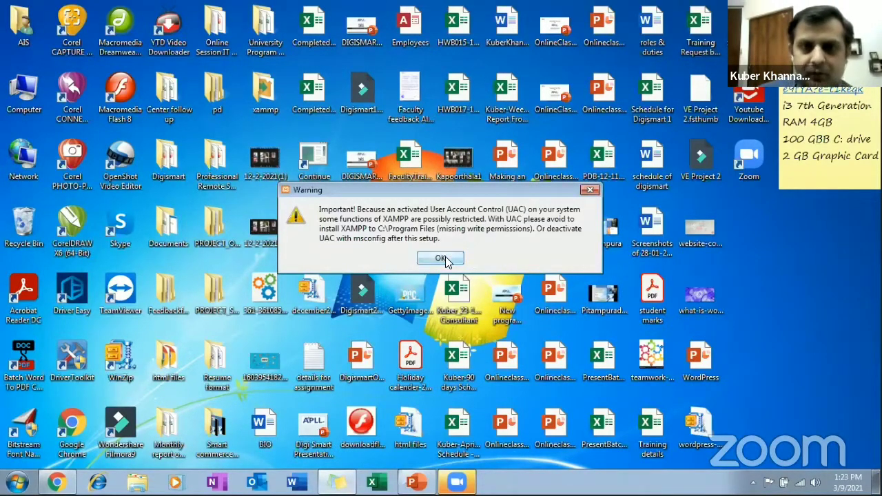
{"action": "left_click", "coordinate": [442, 258]}
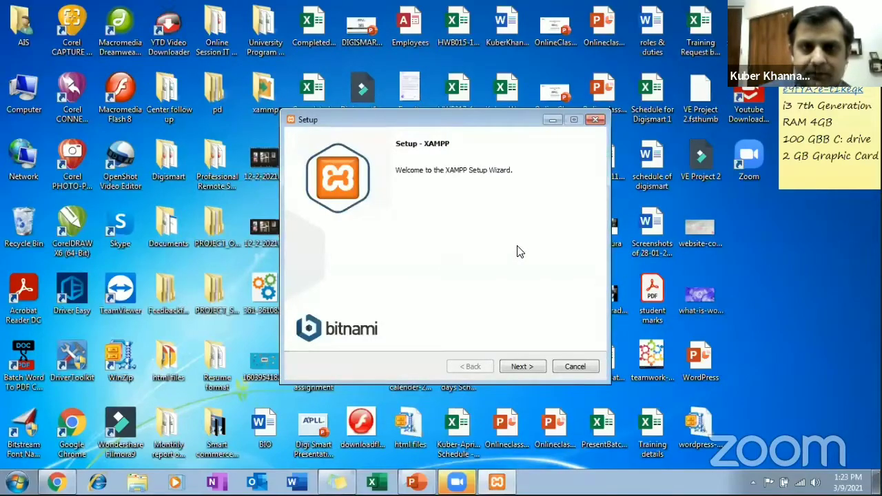
Set up XAMPP with all components, the installation folder C:\xampp and English as language, keeping the Bitnami information option on.
{"action": "left_click", "coordinate": [522, 366]}
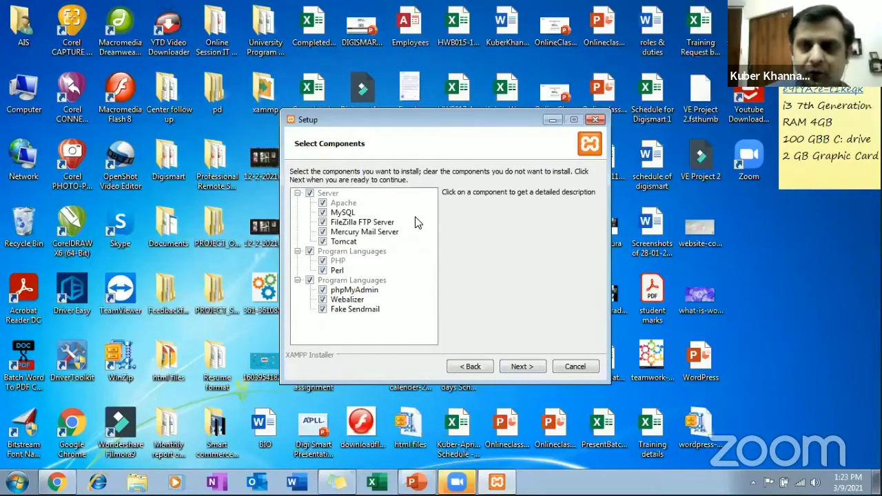
{"action": "left_click", "coordinate": [518, 367]}
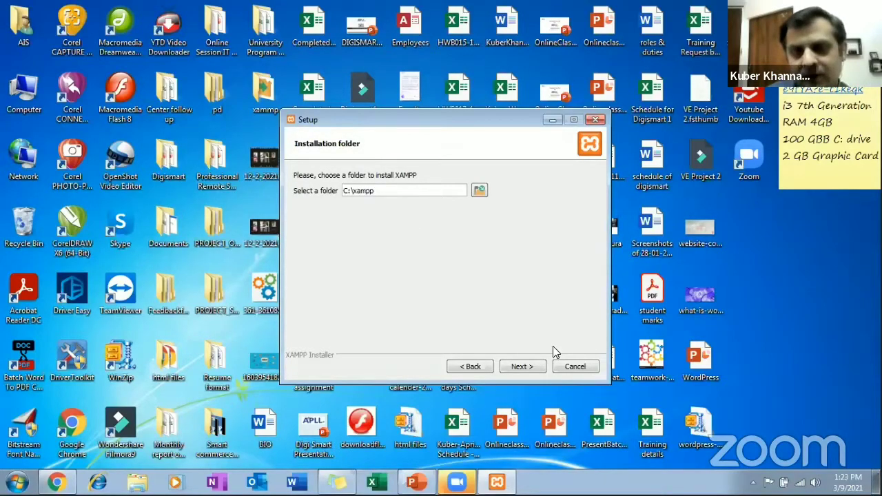
{"action": "left_click", "coordinate": [522, 366]}
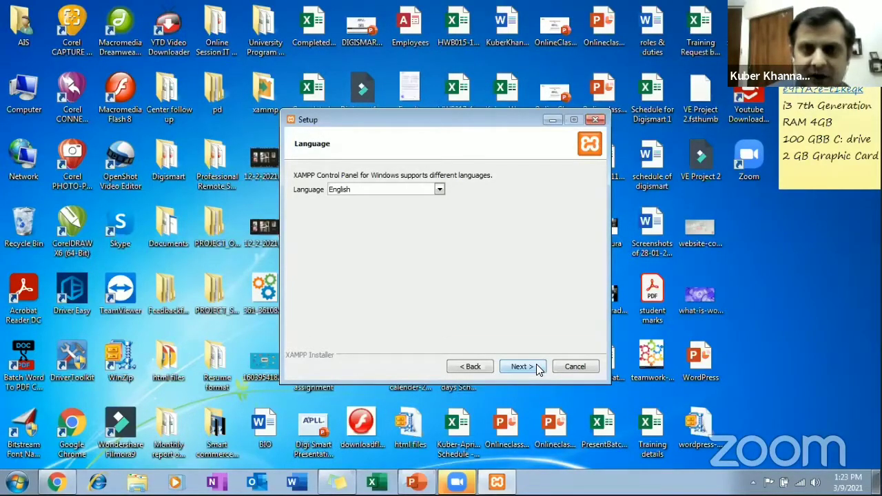
{"action": "left_click", "coordinate": [540, 370]}
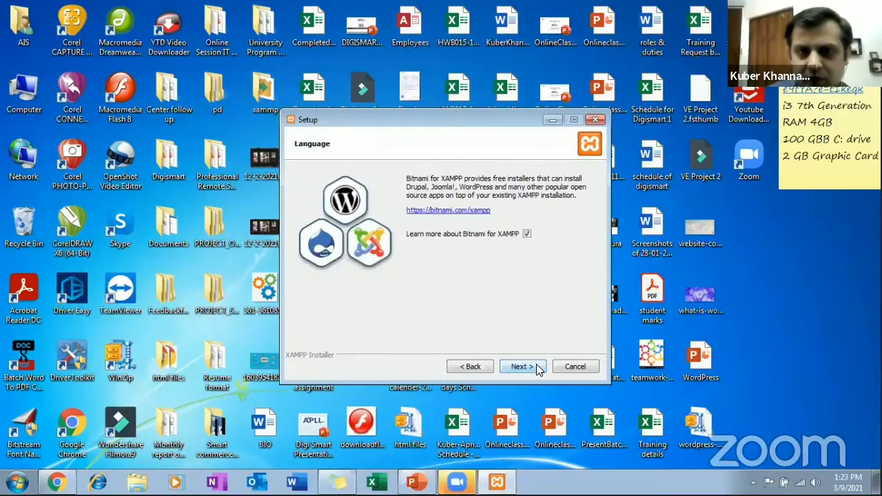
{"action": "left_click", "coordinate": [539, 369]}
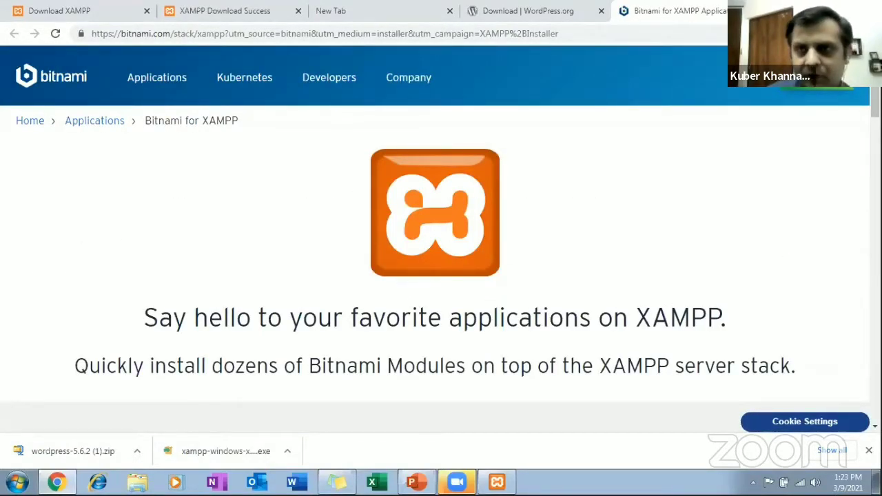
Close the Bitnami page, return to the XAMPP setup wizard and start the installation.
{"action": "key", "text": "ctrl+w"}
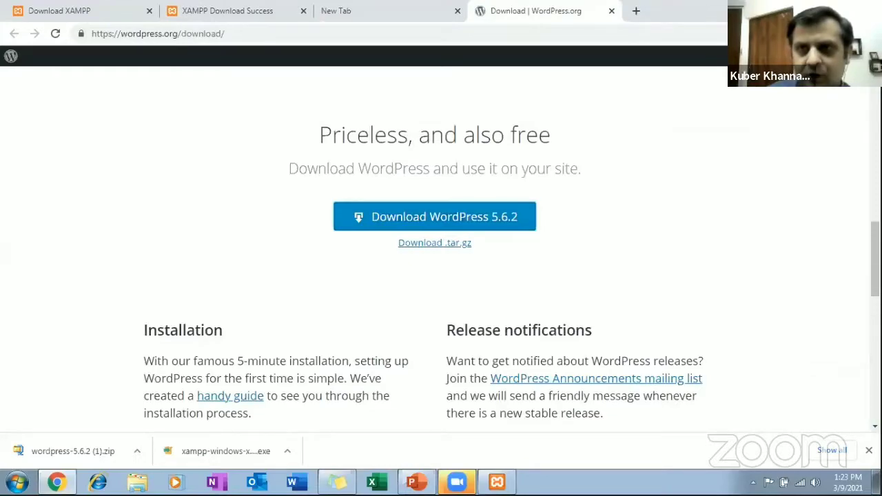
{"action": "left_click", "coordinate": [813, 7]}
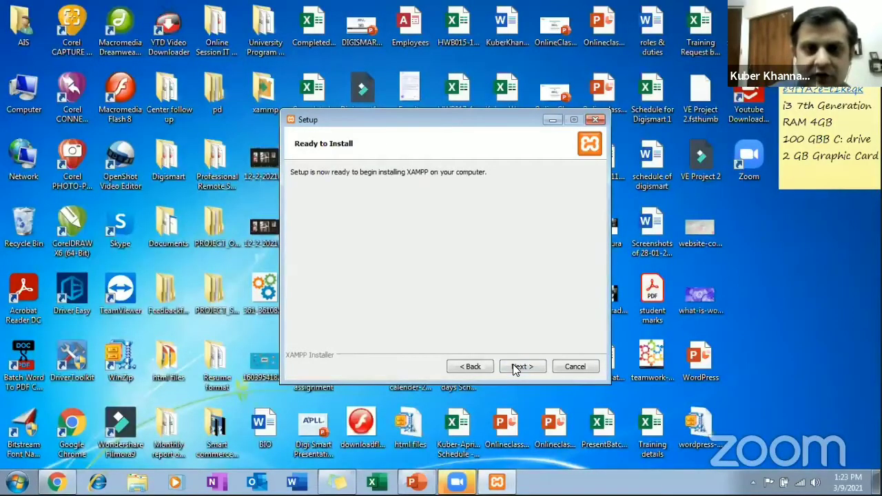
{"action": "left_click", "coordinate": [516, 367]}
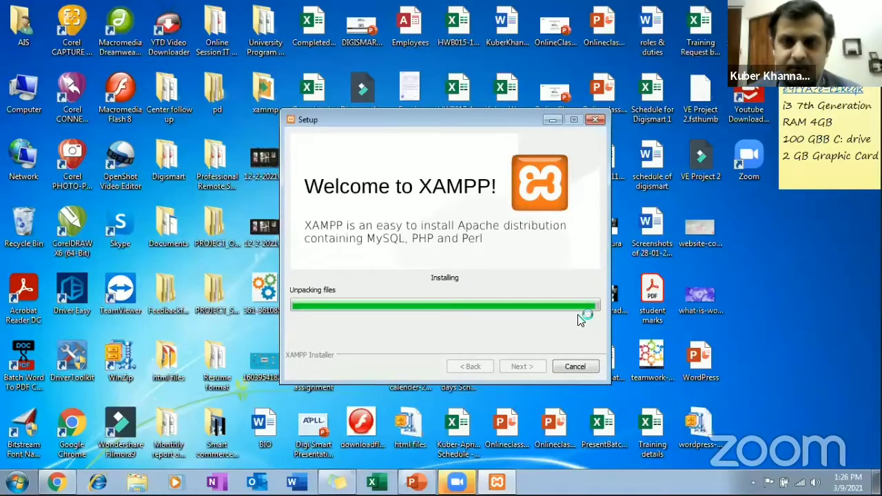
Continue the XAMPP installation without aborting and finish the setup wizard with the option to start the Control Panel on.
{"action": "key", "text": "Escape"}
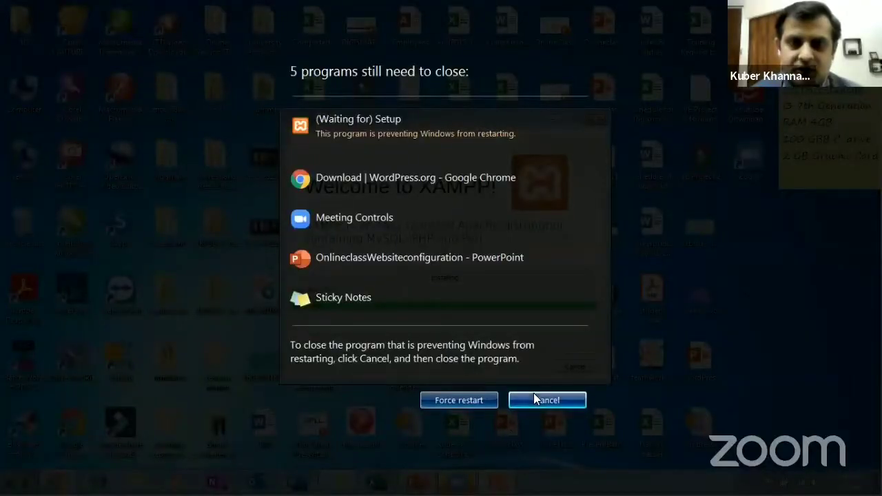
{"action": "left_click", "coordinate": [535, 396]}
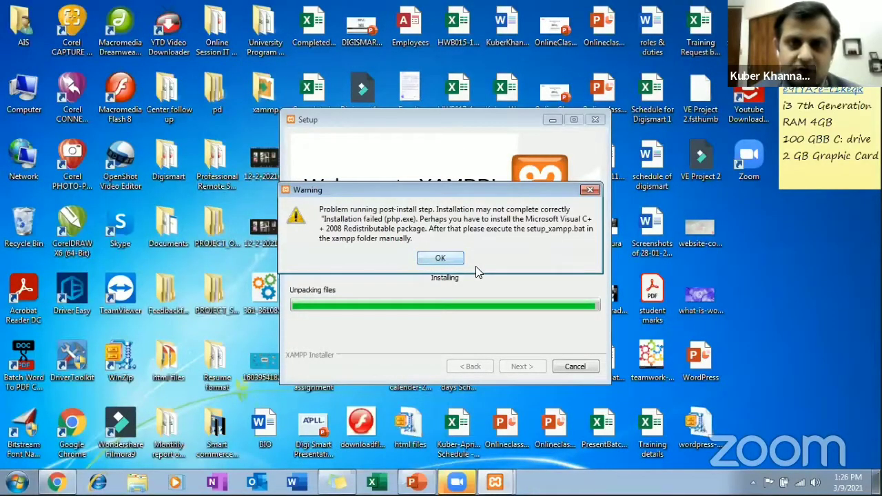
{"action": "left_click", "coordinate": [441, 259]}
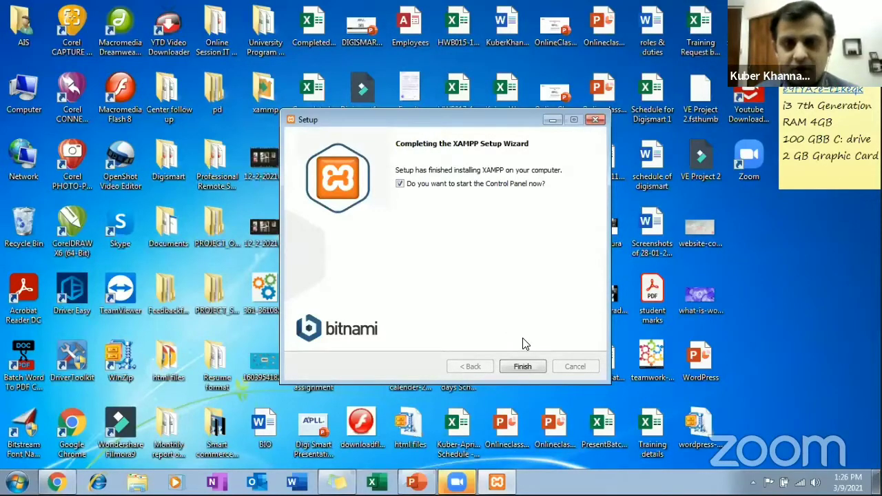
{"action": "left_click", "coordinate": [516, 367]}
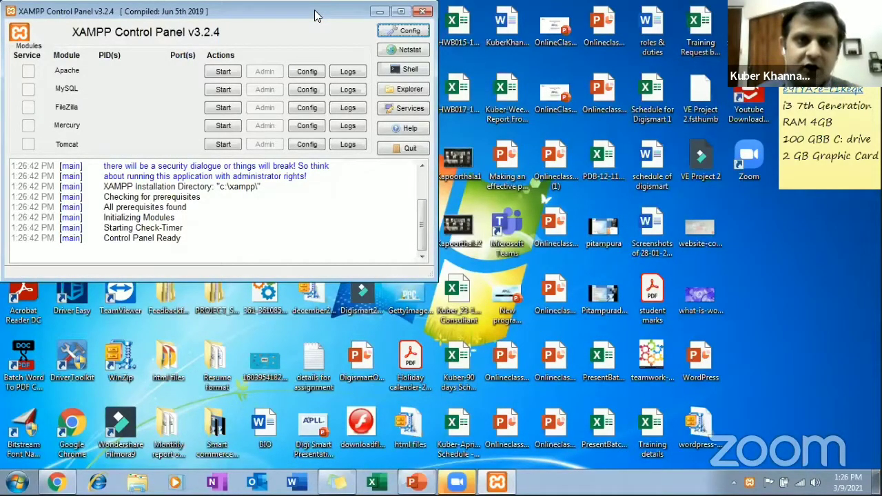
Maximize the XAMPP Control Panel and start the Apache and MySQL modules.
{"action": "left_click_drag", "start_coordinate": [314, 15], "coordinate": [449, 80]}
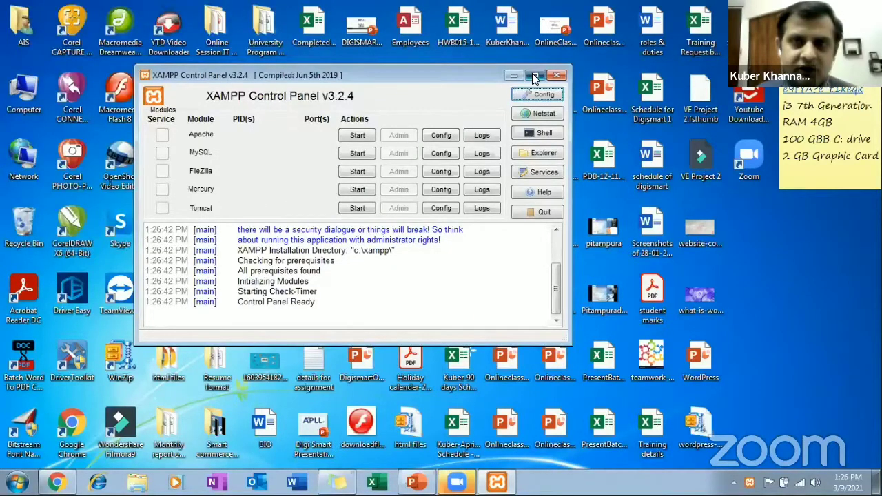
{"action": "left_click", "coordinate": [535, 75]}
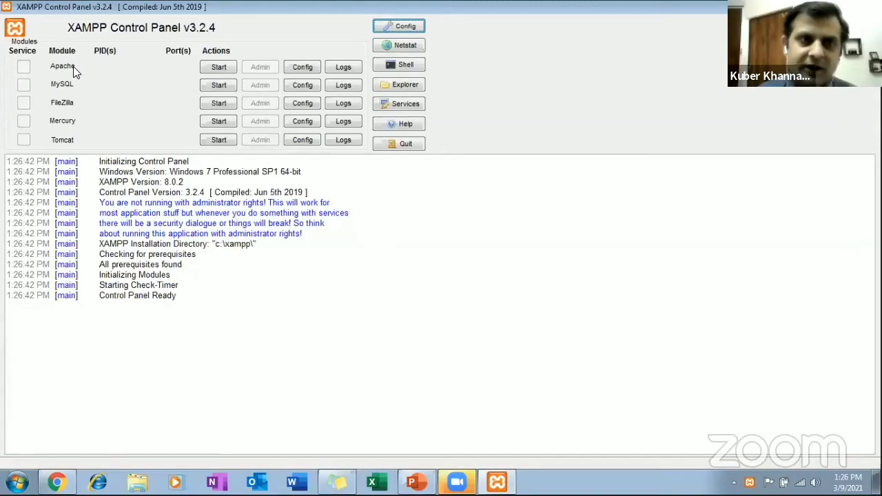
{"action": "left_click", "coordinate": [214, 67]}
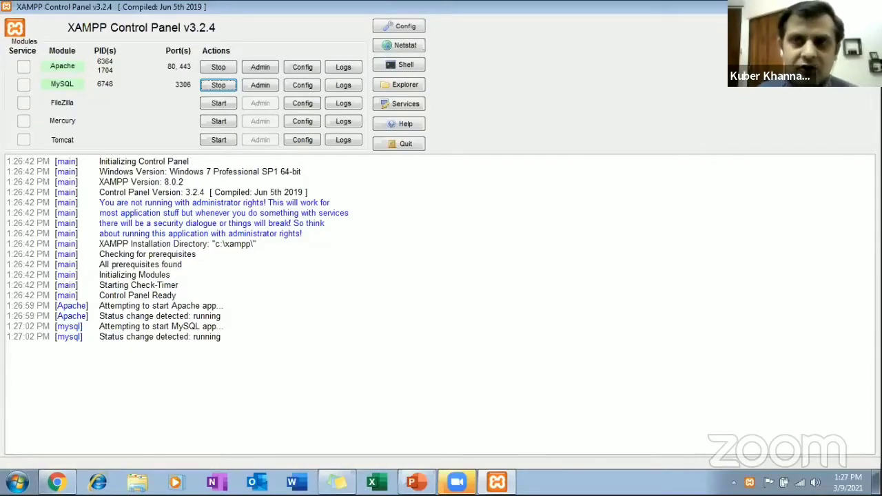
Restore the XAMPP Control Panel to a smaller window, switch to Chrome and load localhost in a new tab.
{"action": "left_click", "coordinate": [847, 6]}
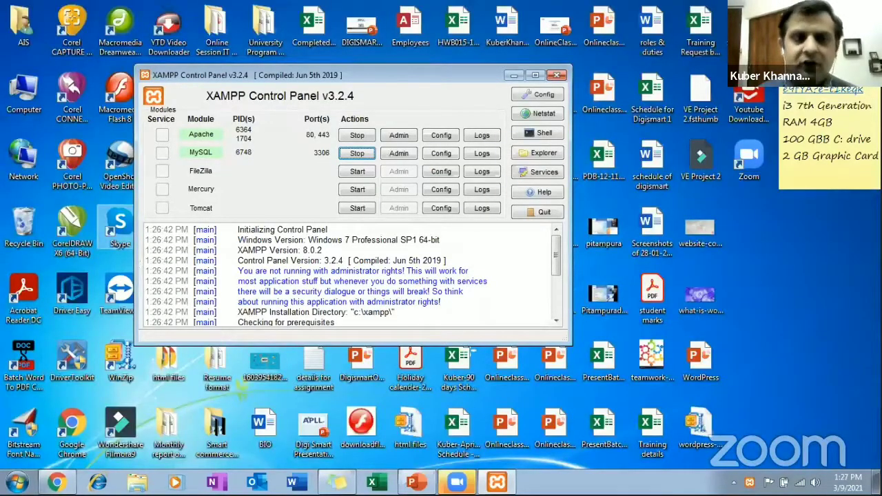
{"action": "left_click", "coordinate": [56, 482]}
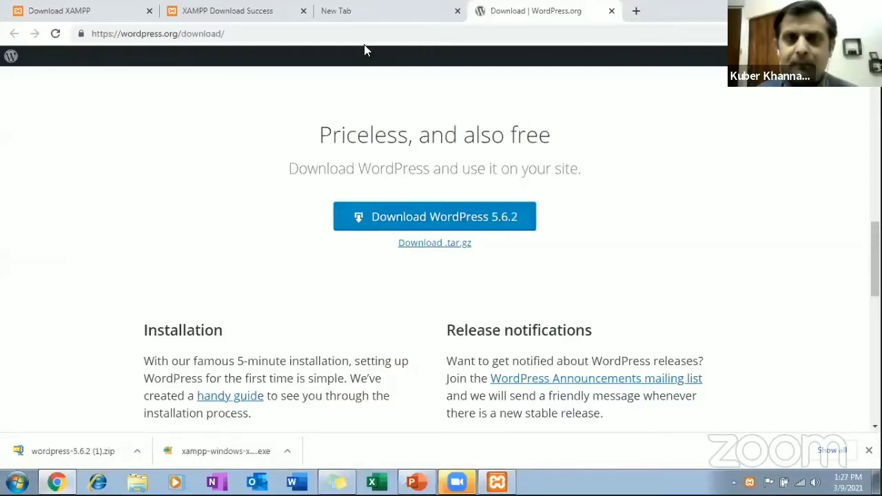
{"action": "left_click", "coordinate": [636, 12]}
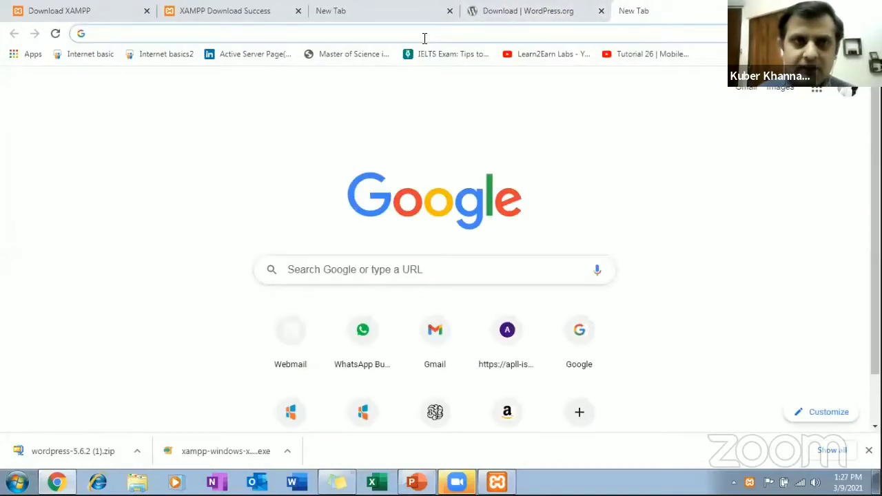
{"action": "type", "text": "loc"}
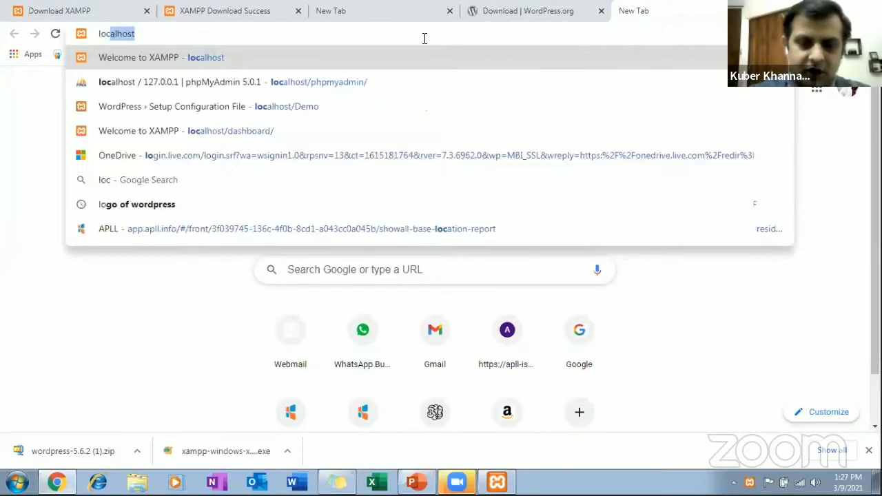
{"action": "type", "text": "alhost"}
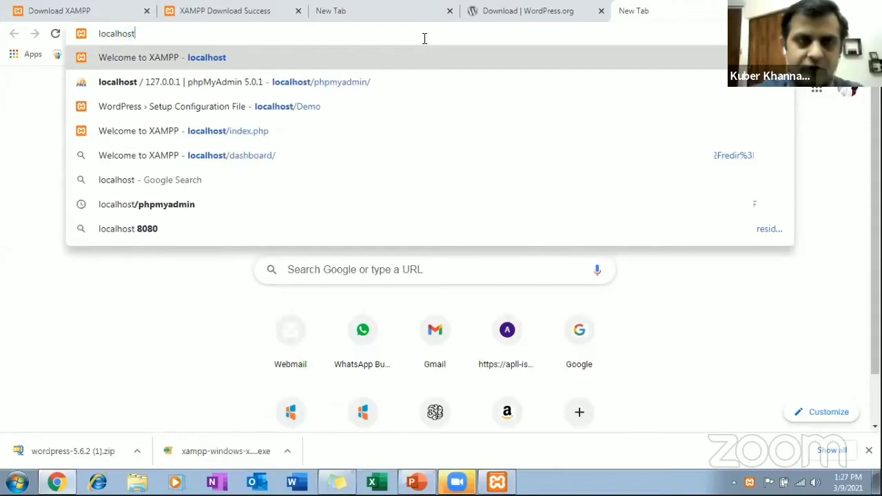
{"action": "key", "text": "Return"}
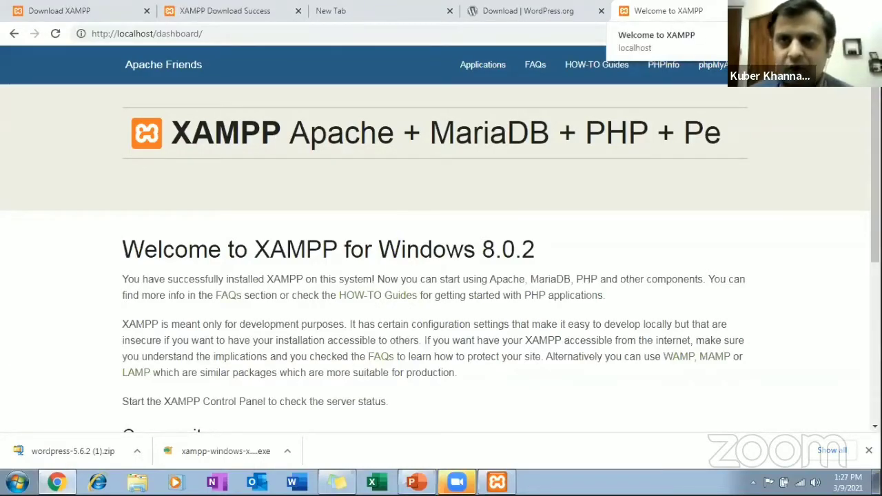
Close the localhost and WordPress download tabs, minimize Chrome and close the XAMPP Control Panel window.
{"action": "left_click", "coordinate": [754, 11]}
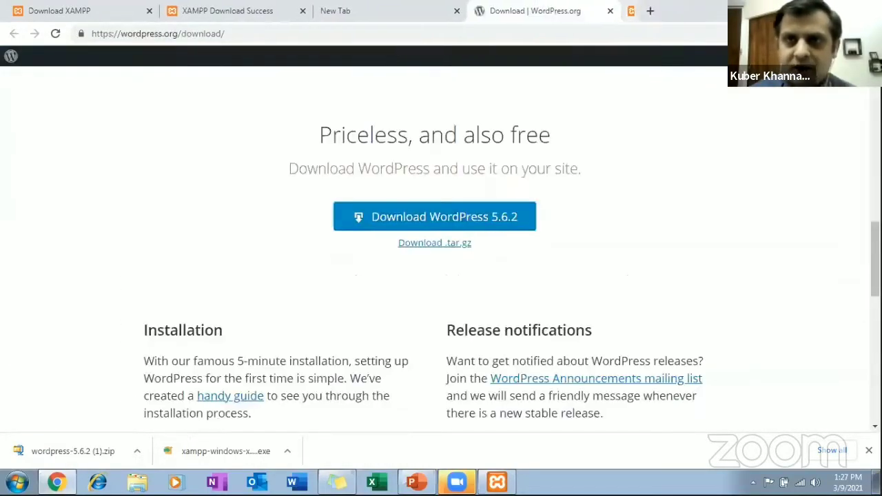
{"action": "left_click", "coordinate": [612, 12]}
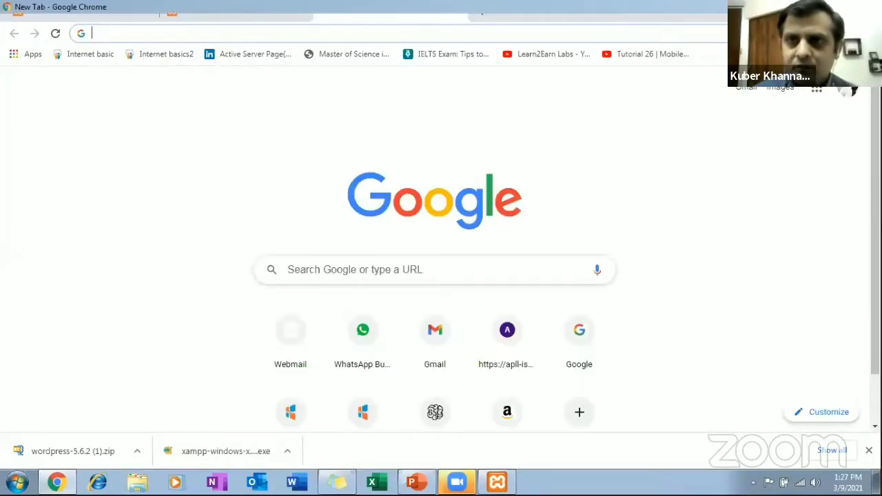
{"action": "left_click", "coordinate": [817, 8]}
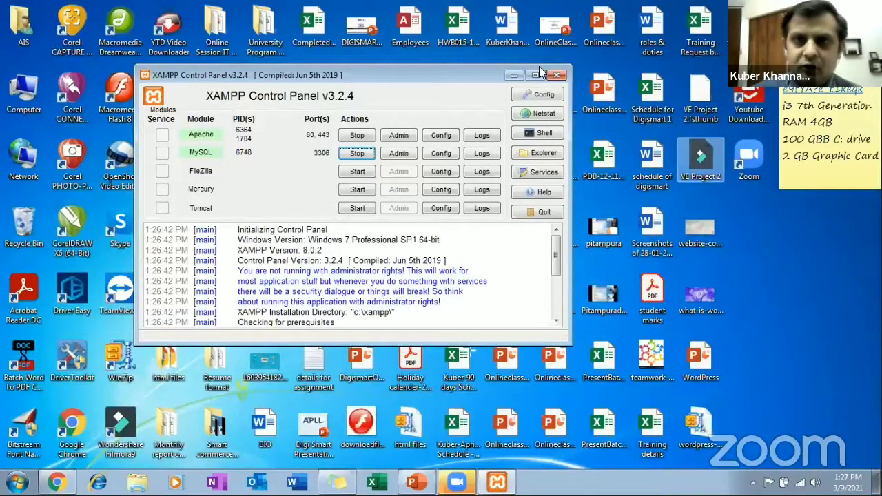
{"action": "left_click", "coordinate": [555, 74]}
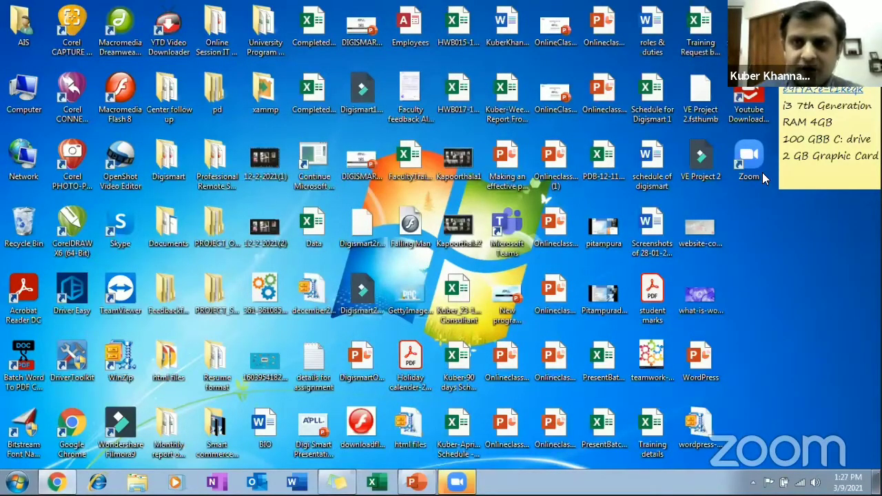
Extract the WordPress archive on the desktop into a wordpress-5.6.2 folder and look through its wordpress subfolder.
{"action": "right_click", "coordinate": [702, 423]}
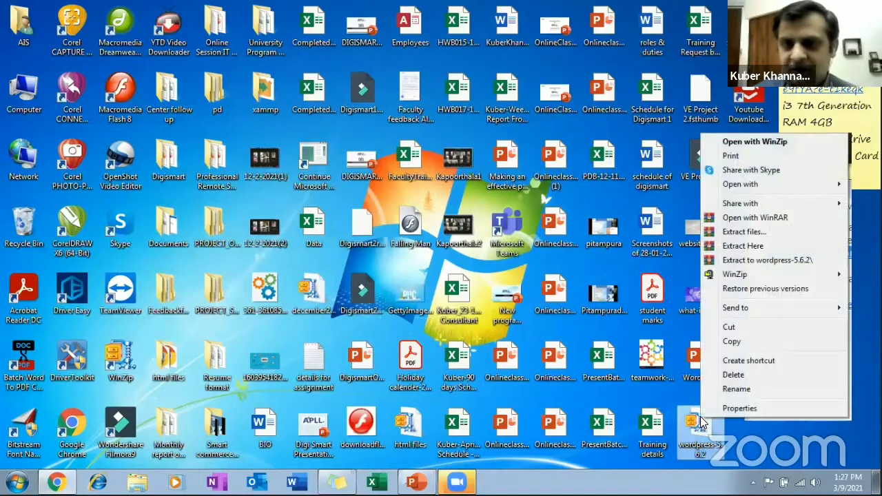
{"action": "left_click", "coordinate": [791, 260]}
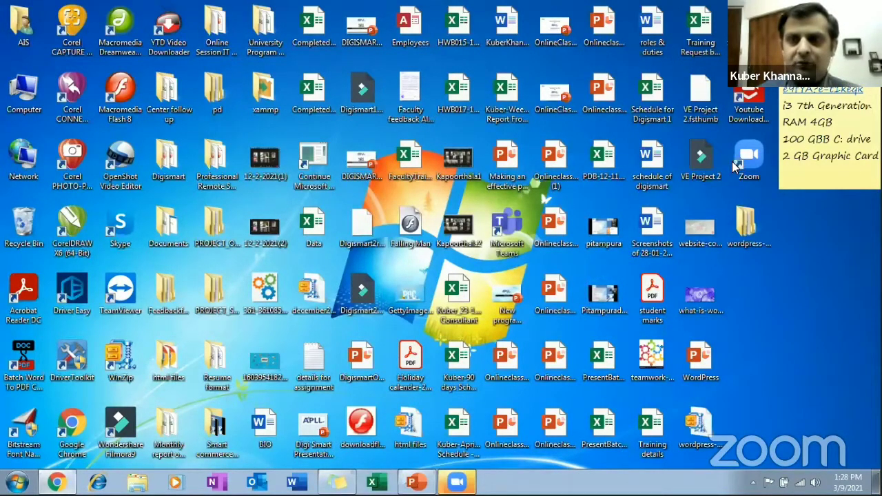
{"action": "double_click", "coordinate": [751, 220]}
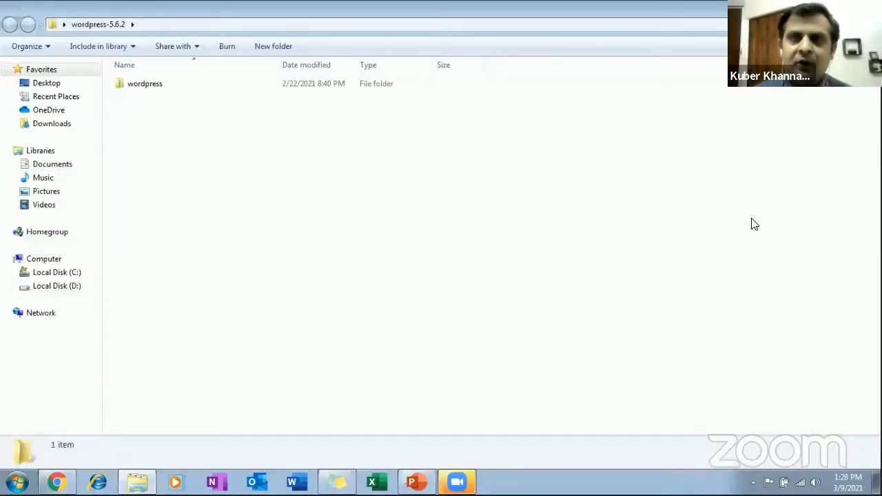
{"action": "double_click", "coordinate": [145, 85]}
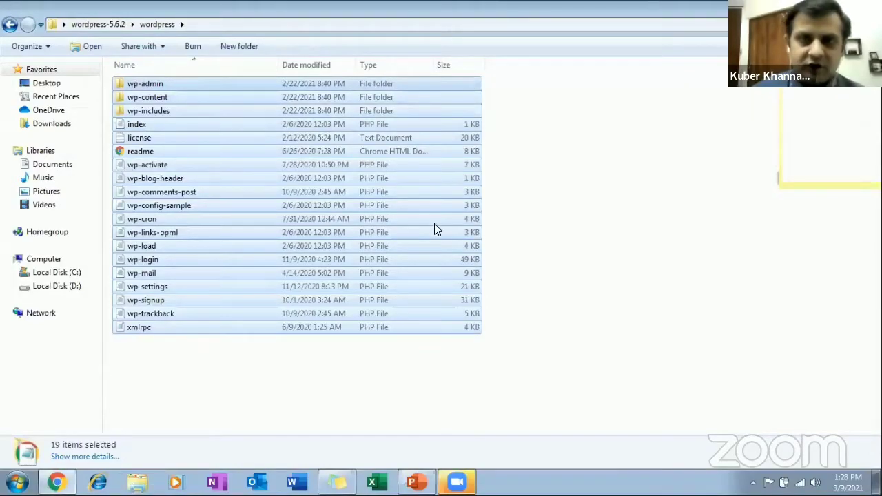
{"action": "key", "text": "super+d"}
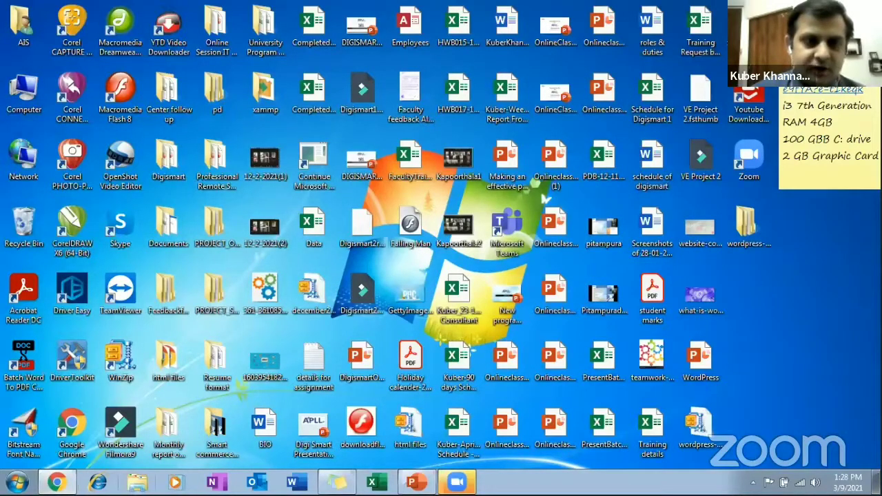
Open the C:\xampp\htdocs folder in File Explorer.
{"action": "left_click", "coordinate": [137, 482]}
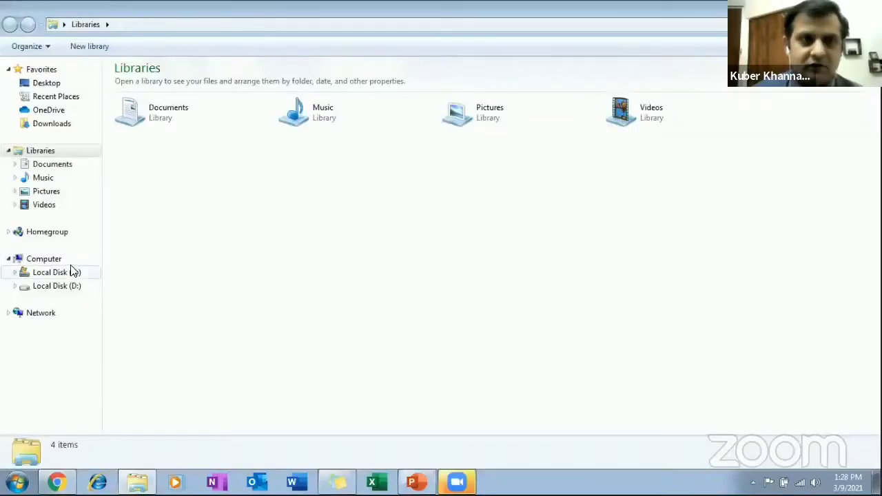
{"action": "left_click", "coordinate": [75, 274]}
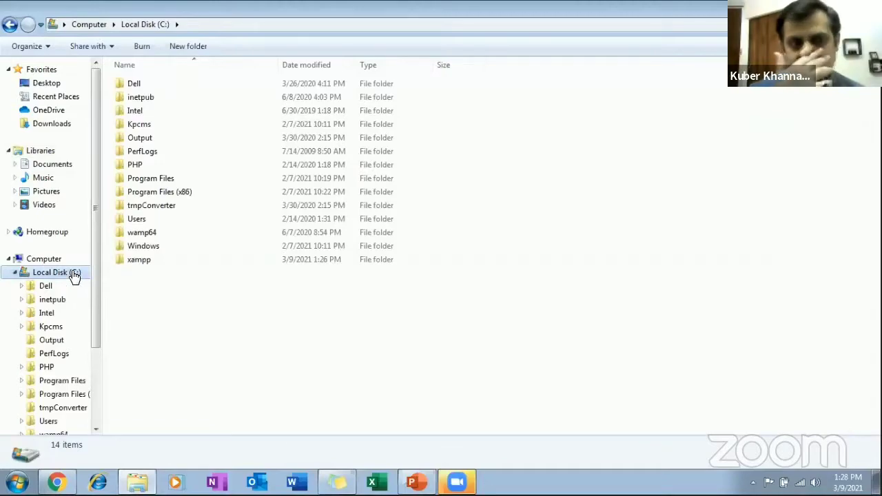
{"action": "double_click", "coordinate": [140, 261]}
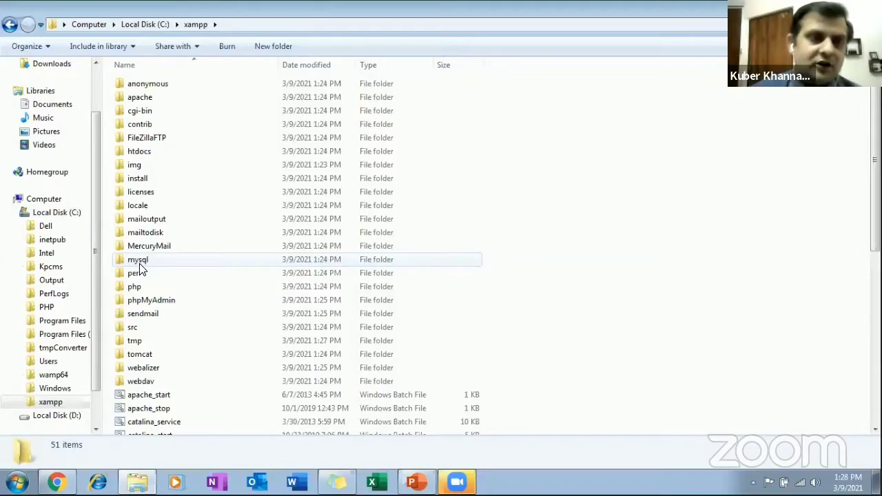
{"action": "double_click", "coordinate": [138, 151]}
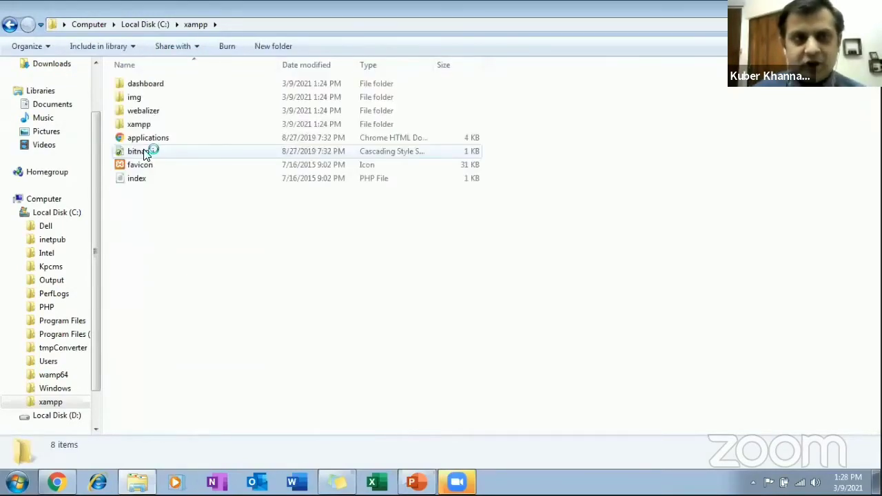
Create a new folder named Demo inside htdocs.
{"action": "right_click", "coordinate": [161, 207]}
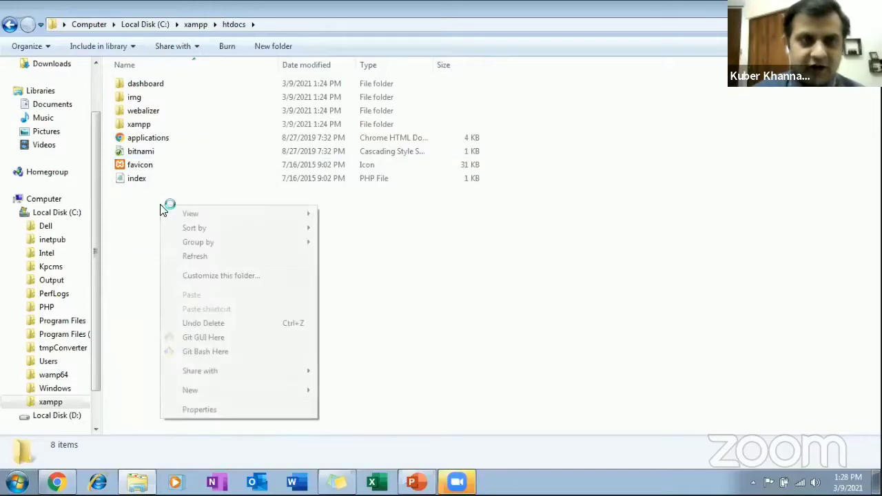
{"action": "left_click", "coordinate": [210, 390]}
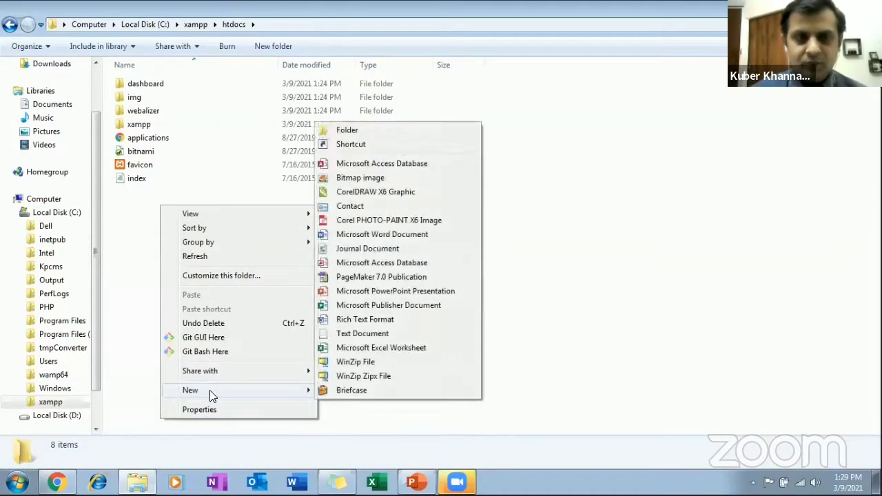
{"action": "left_click", "coordinate": [416, 131]}
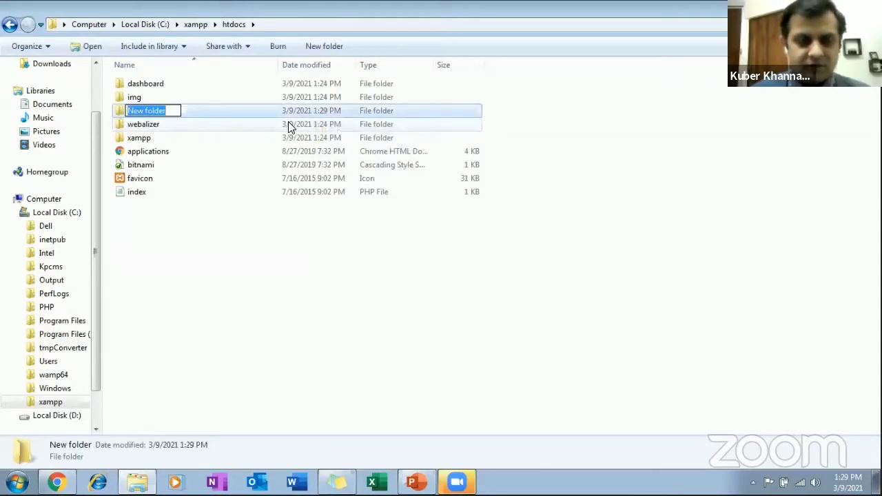
{"action": "type", "text": "Demo"}
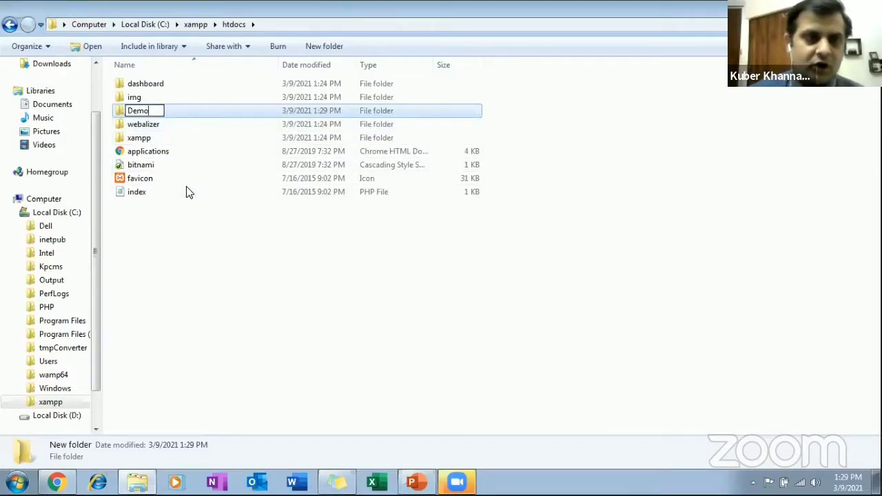
{"action": "key", "text": "Return"}
{"action": "left_click_drag", "start_coordinate": [186, 207], "coordinate": [183, 247]}
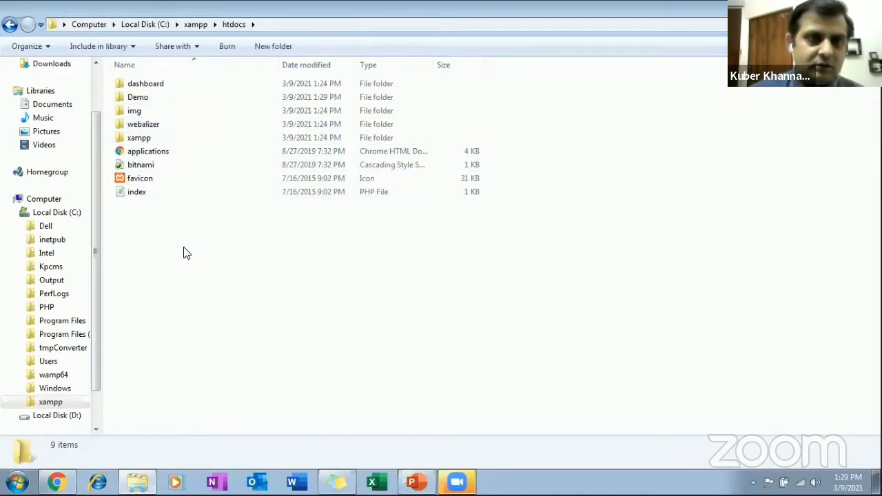
Open the Demo folder and try to paste the WordPress files into it.
{"action": "double_click", "coordinate": [143, 100]}
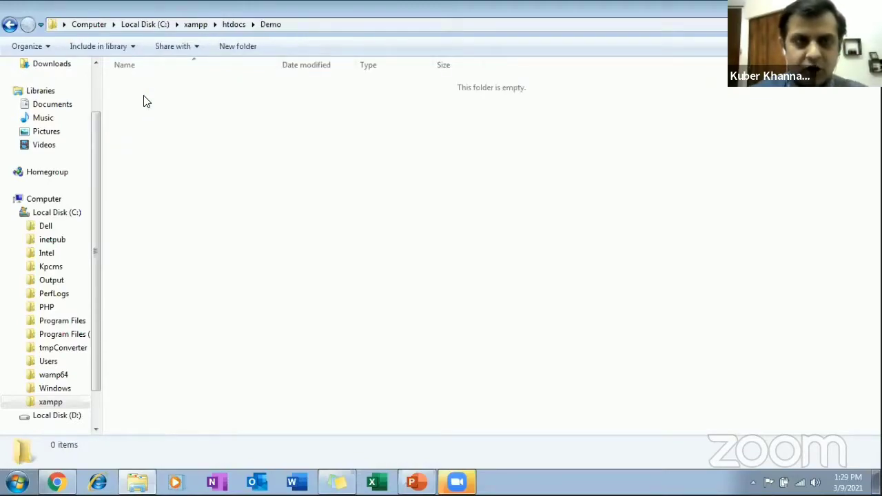
{"action": "right_click", "coordinate": [145, 101]}
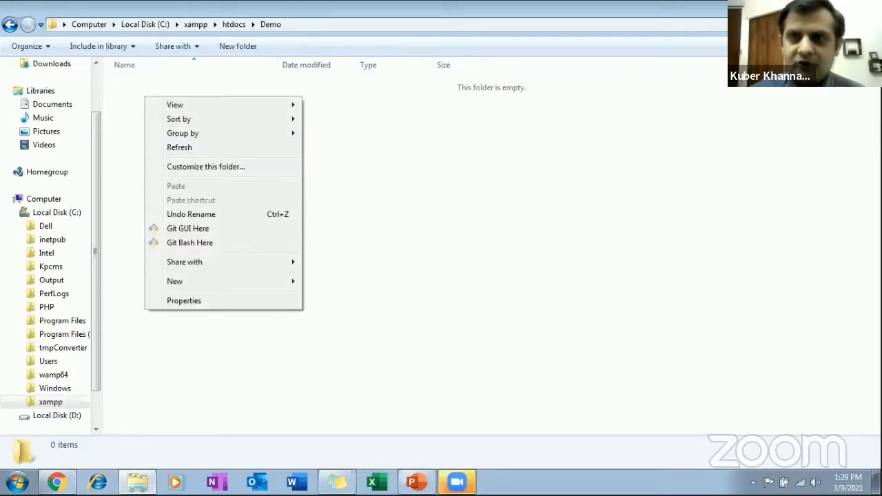
{"action": "left_click", "coordinate": [765, 42]}
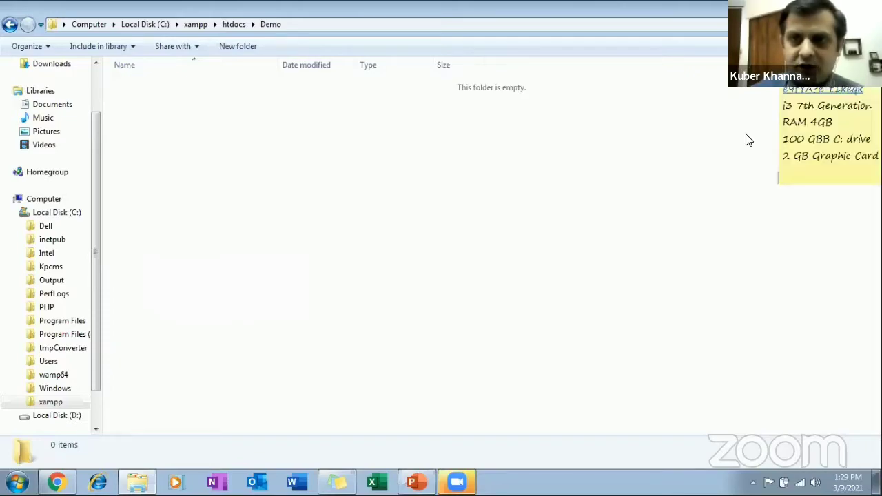
Reopen the wordpress folder inside wordpress-5.6.2 on the desktop and select all of its files and folders.
{"action": "key", "text": "super+d"}
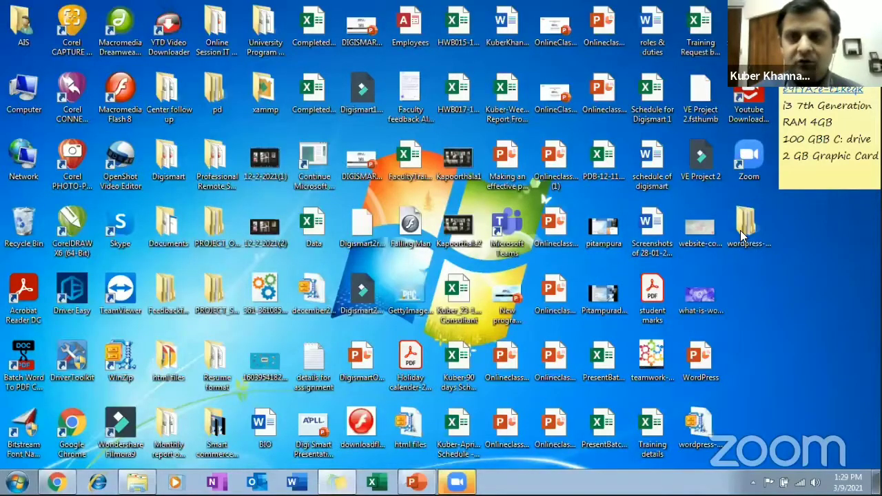
{"action": "double_click", "coordinate": [741, 230]}
{"action": "double_click", "coordinate": [152, 88]}
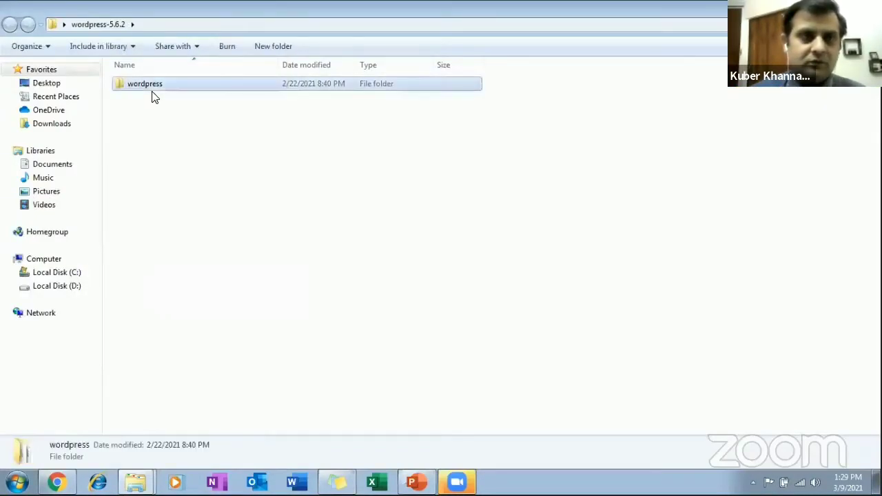
{"action": "key", "text": "ctrl+a"}
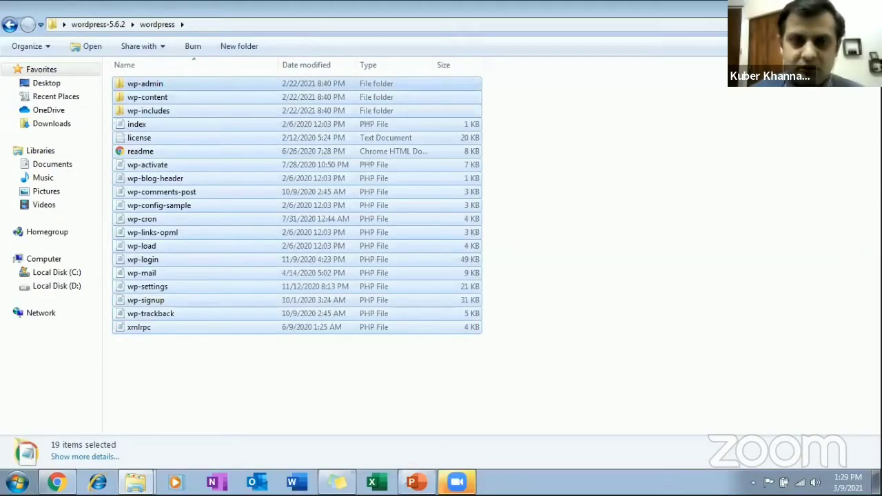
Switch to the Demo folder, try to paste the WordPress files there, and return to the wordpress folder window.
{"action": "left_click", "coordinate": [143, 478]}
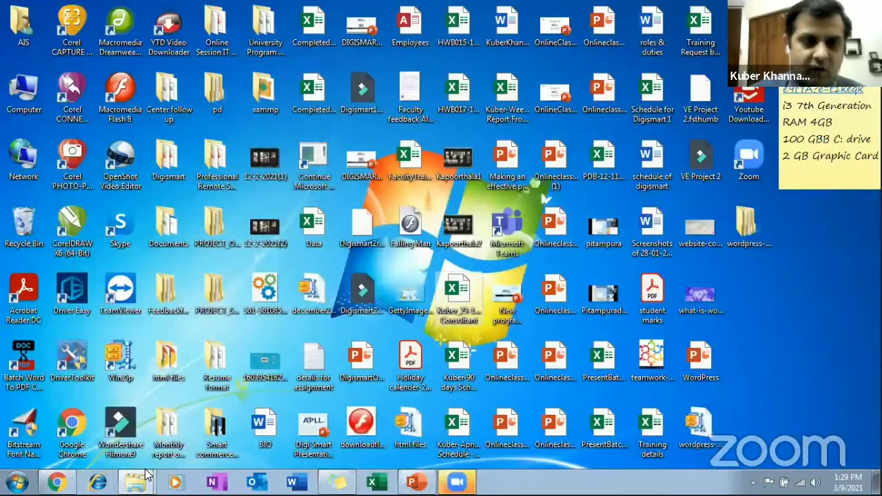
{"action": "mouse_move", "coordinate": [145, 473]}
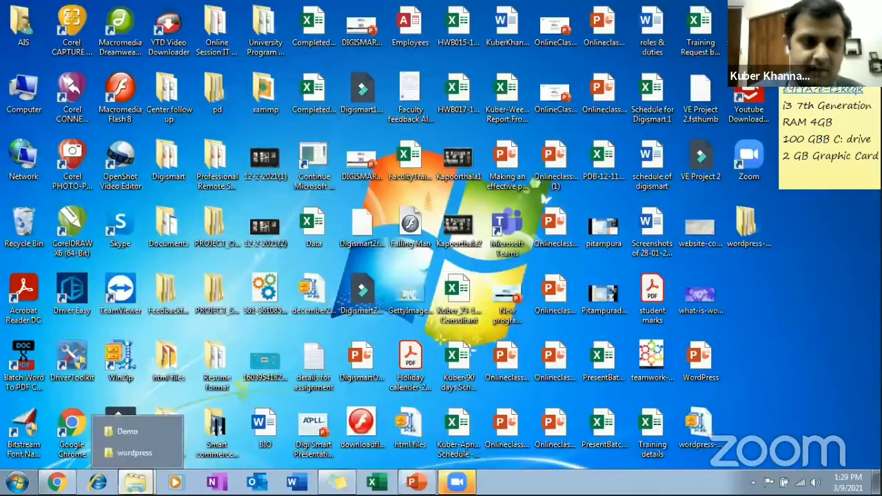
{"action": "left_click", "coordinate": [145, 449]}
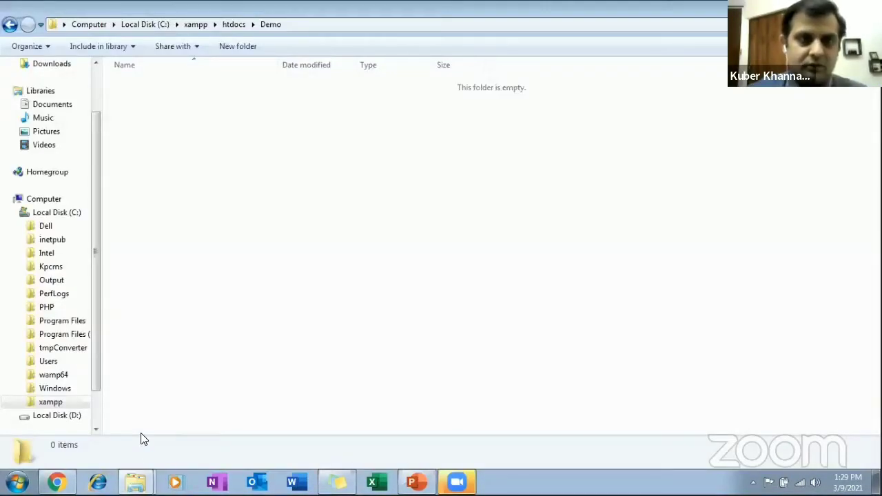
{"action": "right_click", "coordinate": [160, 260]}
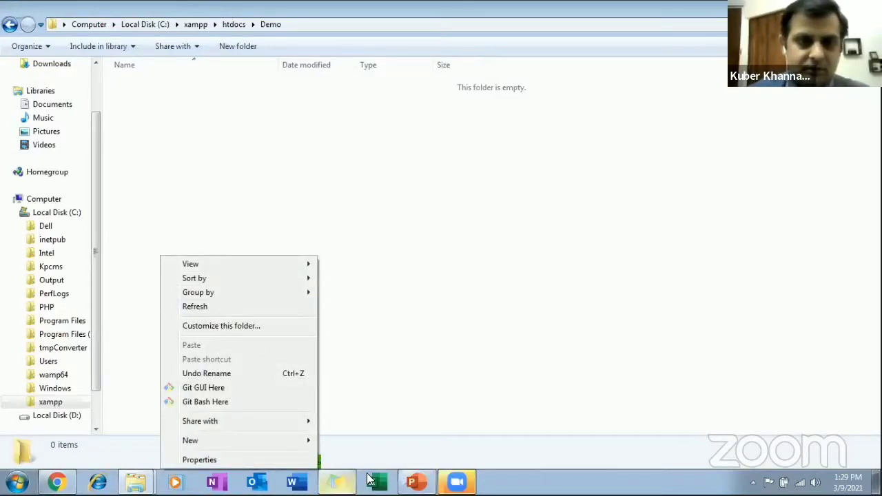
{"action": "left_click", "coordinate": [135, 461]}
{"action": "left_click", "coordinate": [144, 441]}
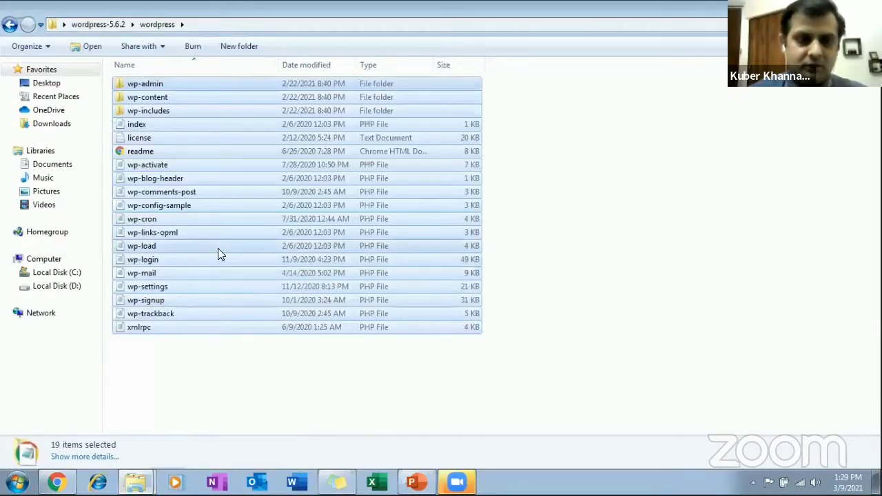
Copy all the selected WordPress files and folders from the wordpress folder, paste them into C:\xampp\htdocs\Demo, and minimize the folder window.
{"action": "right_click", "coordinate": [207, 237]}
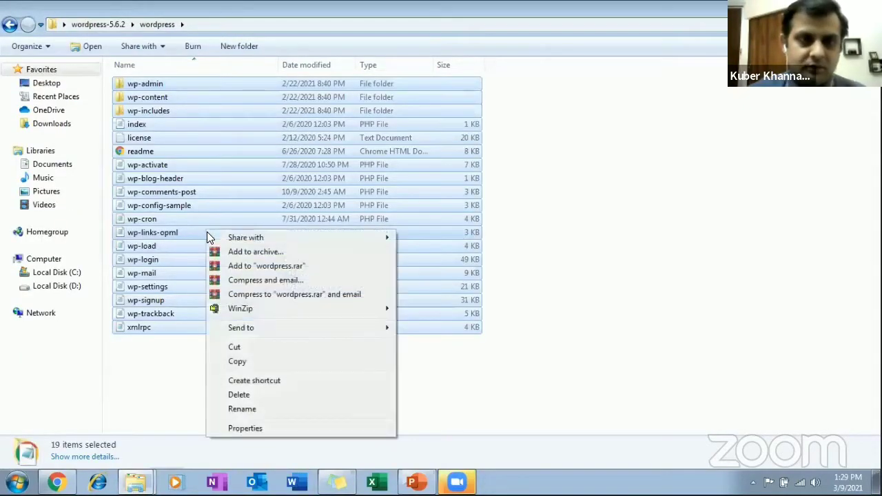
{"action": "left_click", "coordinate": [238, 365]}
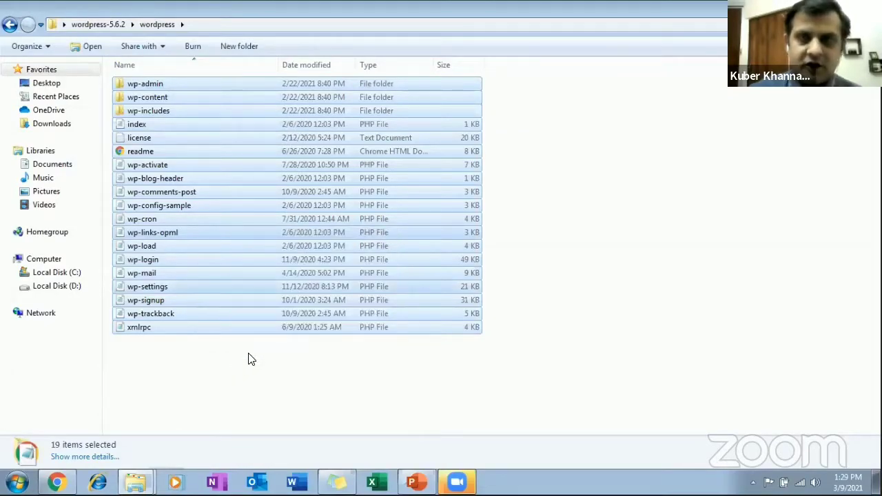
{"action": "key", "text": "alt+Tab"}
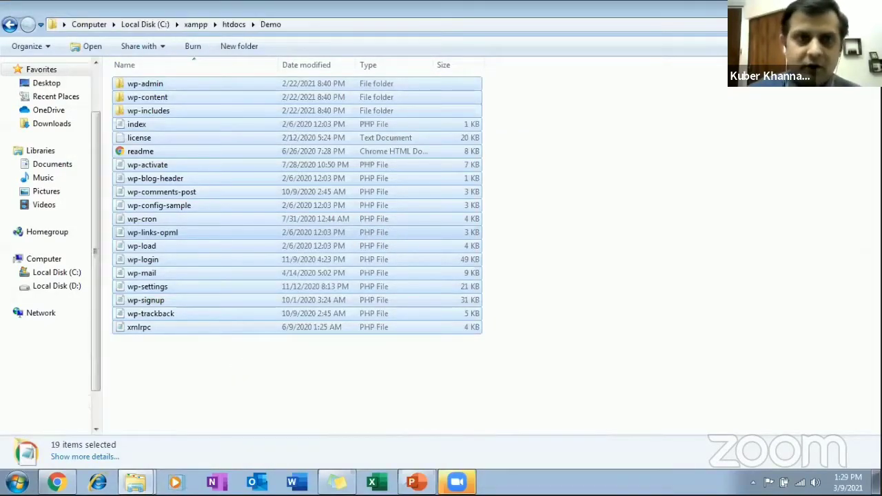
{"action": "right_click", "coordinate": [236, 143]}
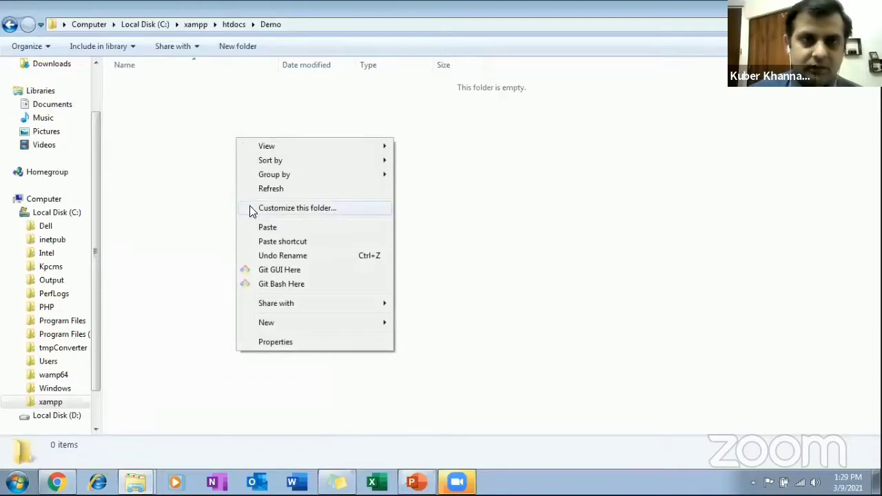
{"action": "left_click", "coordinate": [255, 229]}
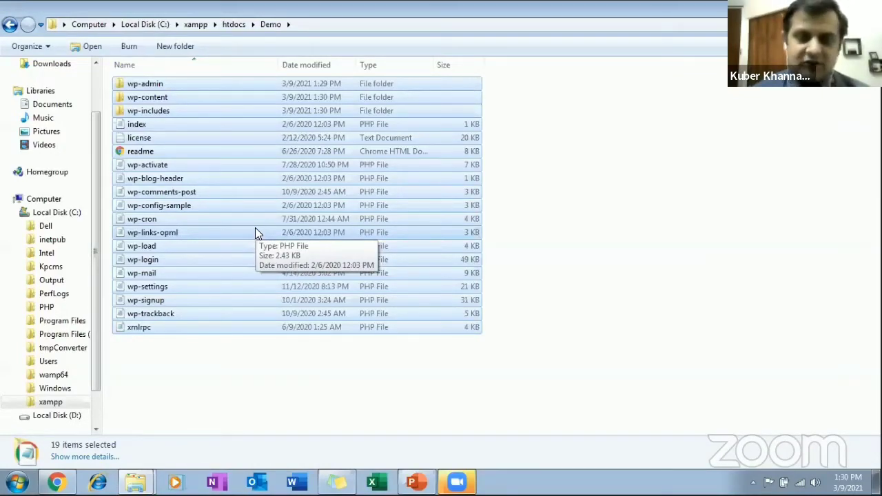
{"action": "left_click", "coordinate": [572, 147]}
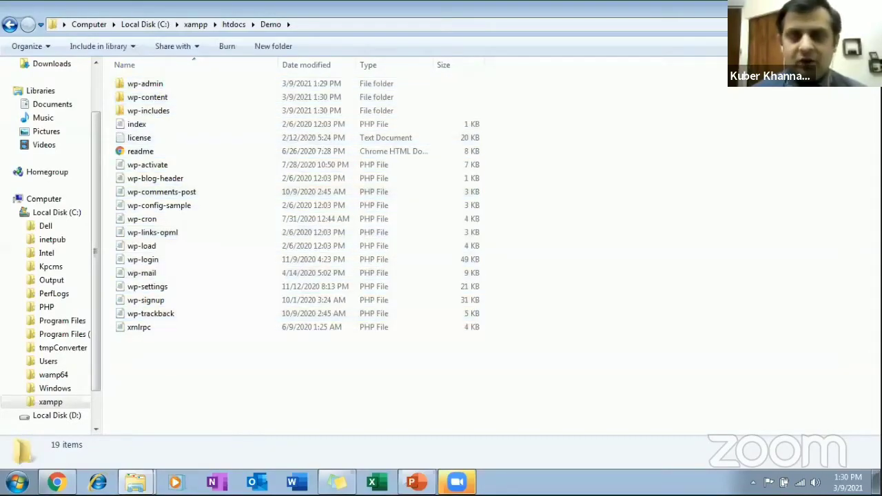
{"action": "left_click", "coordinate": [825, 6]}
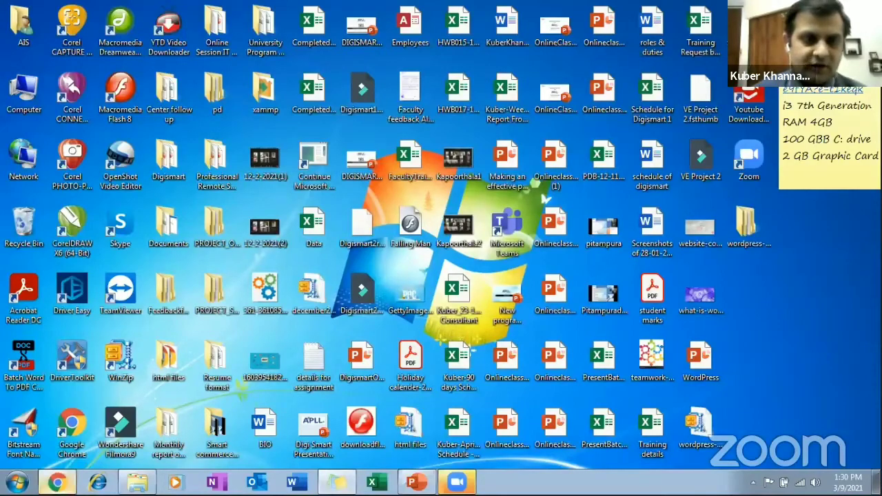
Switch to Chrome and open localhost/demo to start the WordPress setup.
{"action": "left_click", "coordinate": [56, 482]}
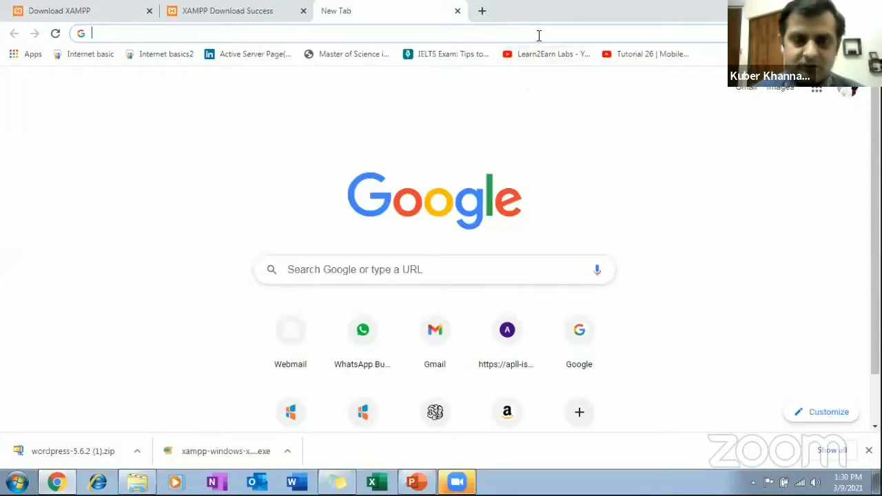
{"action": "type", "text": "loc"}
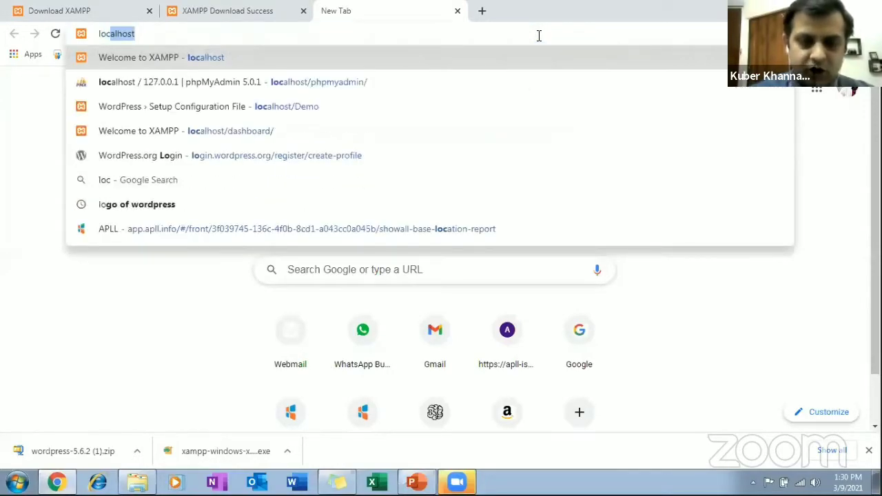
{"action": "type", "text": "alhos"}
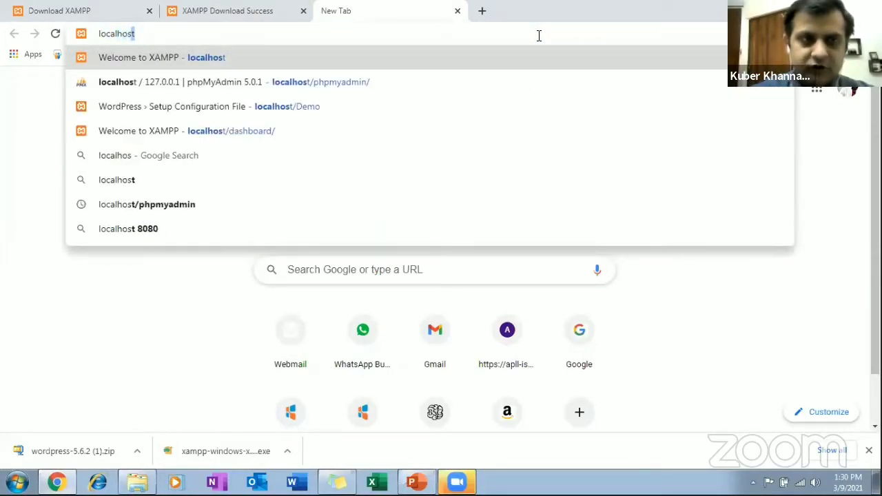
{"action": "type", "text": "t/"}
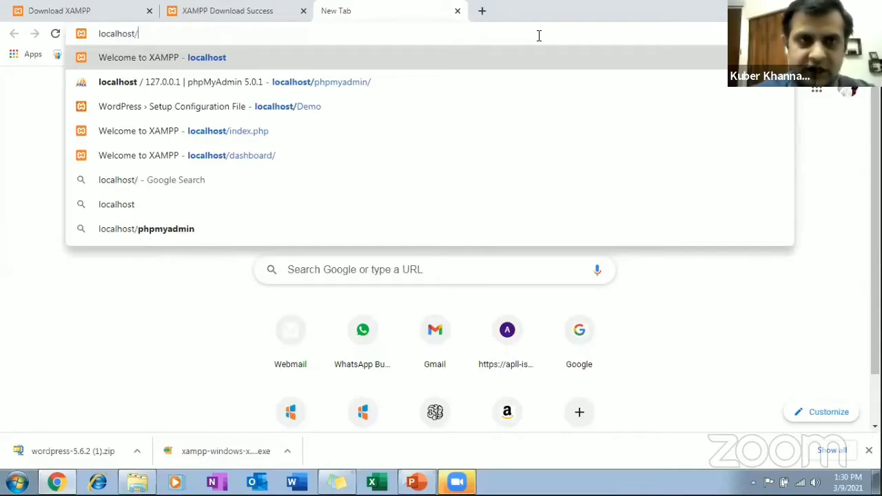
{"action": "type", "text": "demo"}
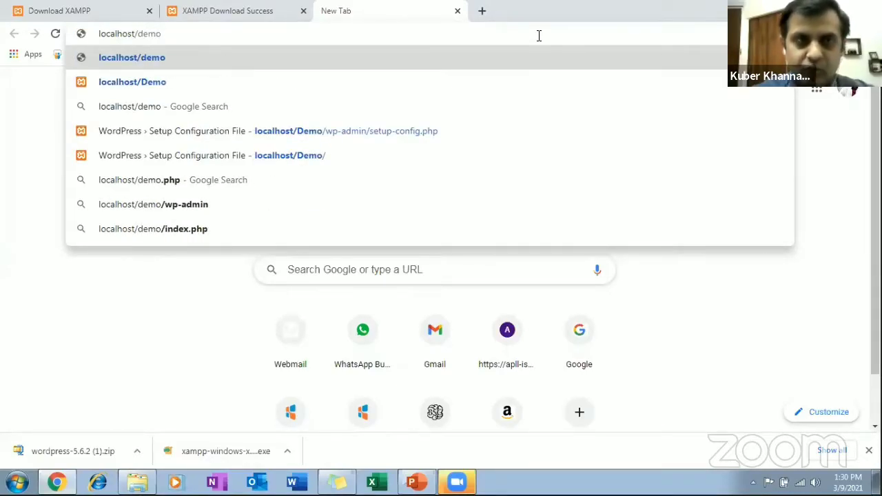
{"action": "key", "text": "Return"}
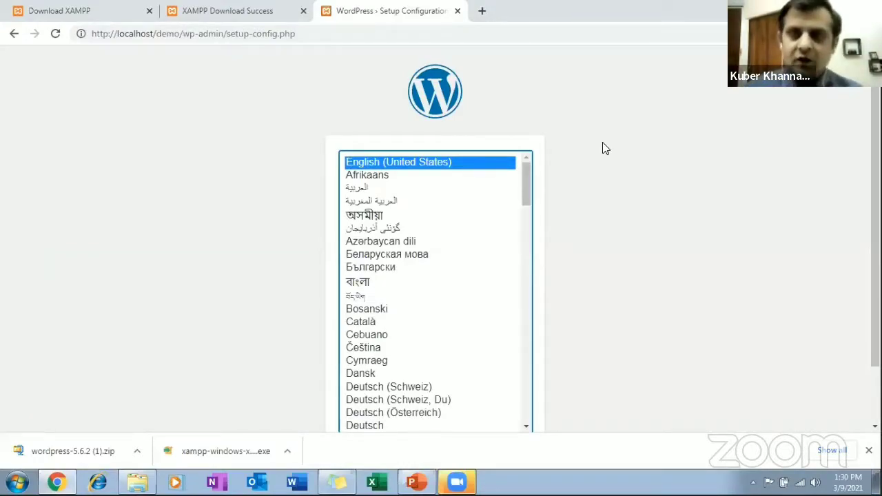
Continue the WordPress setup with English (United States) and proceed past the welcome page to the database connection form.
{"action": "scroll", "coordinate": [606, 149], "scroll_direction": "down", "scroll_amount": 1}
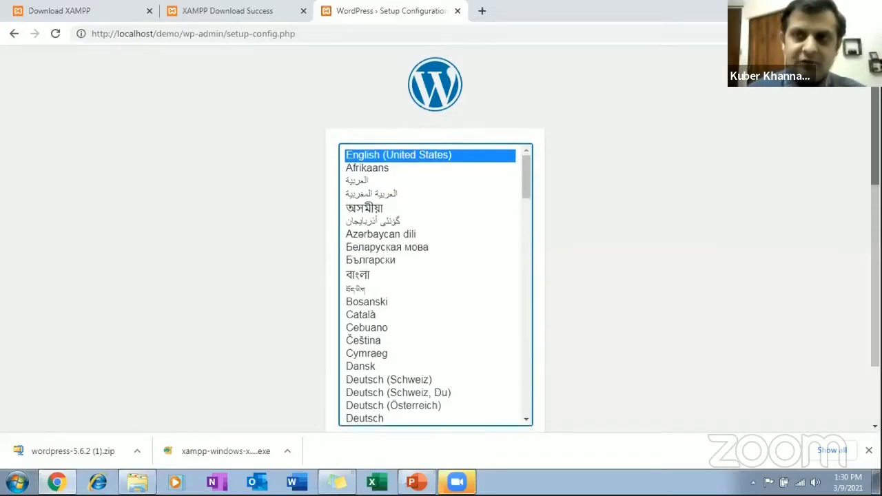
{"action": "scroll", "coordinate": [778, 119], "scroll_direction": "down", "scroll_amount": 1}
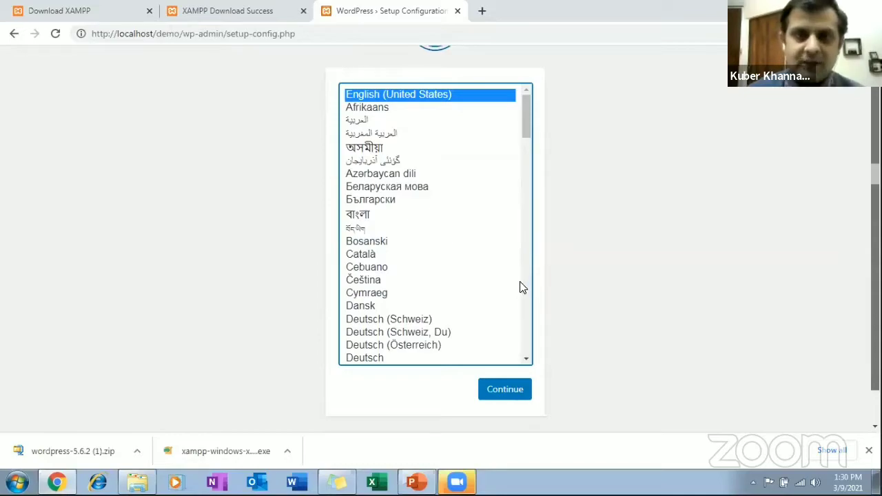
{"action": "left_click_drag", "start_coordinate": [525, 128], "coordinate": [529, 109]}
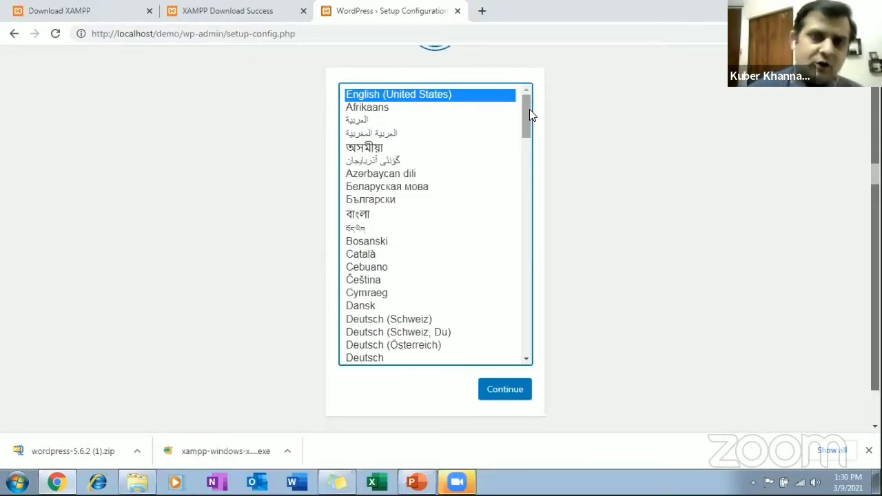
{"action": "left_click_drag", "start_coordinate": [529, 109], "coordinate": [550, 100]}
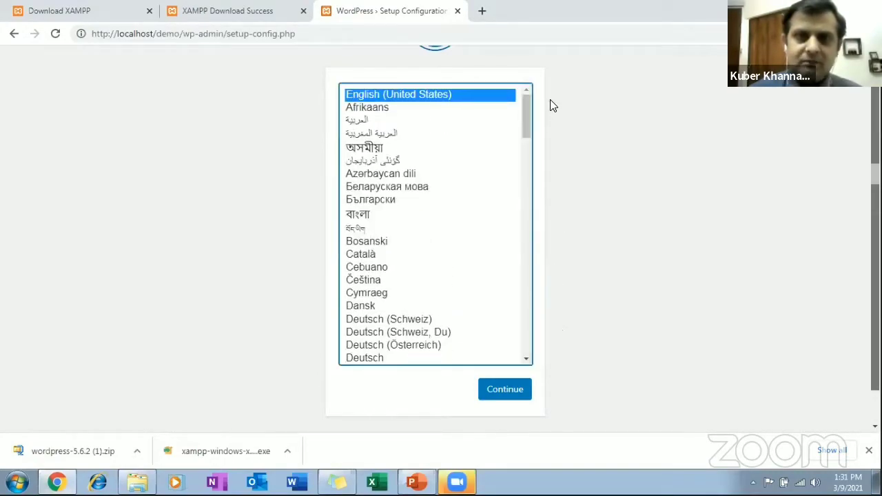
{"action": "left_click", "coordinate": [524, 396]}
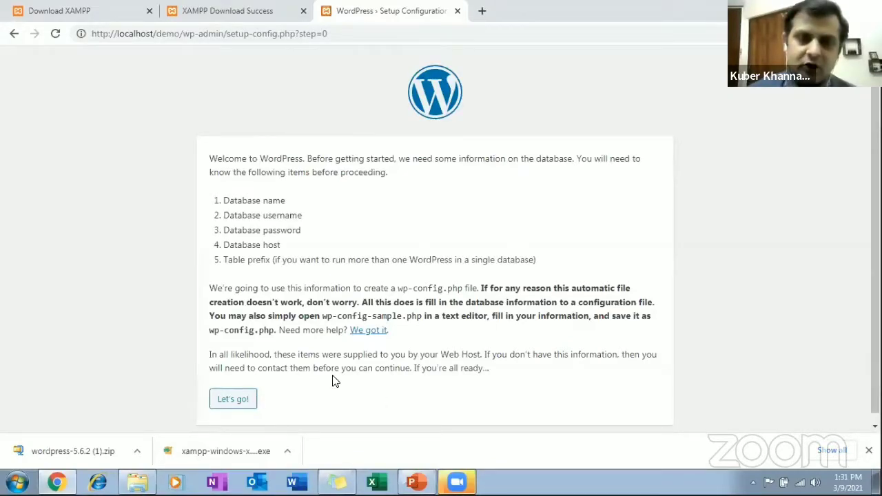
{"action": "left_click", "coordinate": [250, 398]}
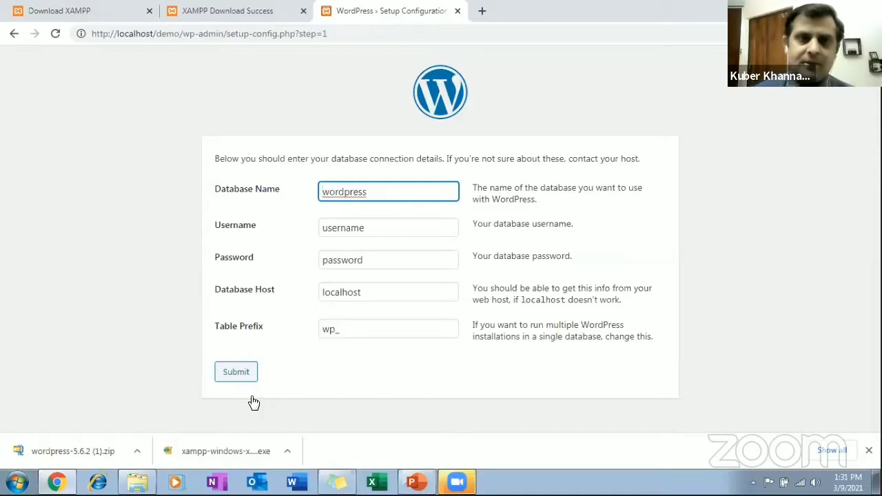
Close both XAMPP download tabs, load localhost in a new tab, and open phpMyAdmin from the XAMPP dashboard.
{"action": "left_click", "coordinate": [304, 11]}
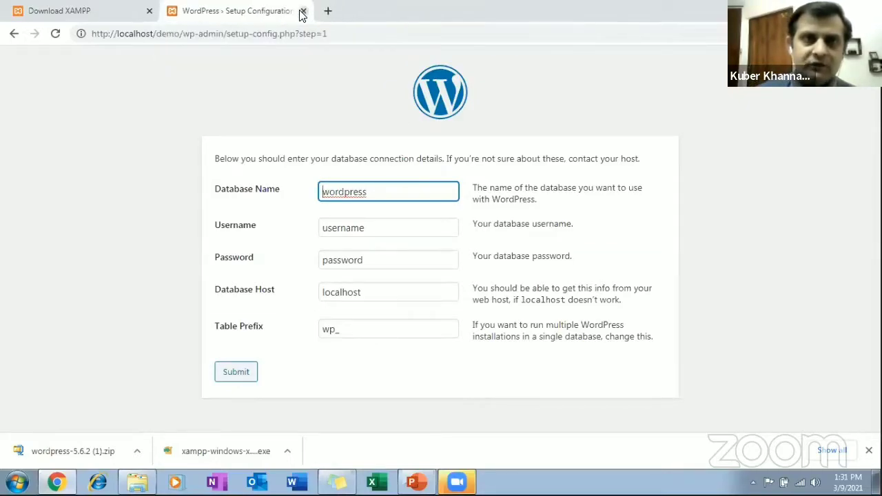
{"action": "left_click", "coordinate": [149, 11]}
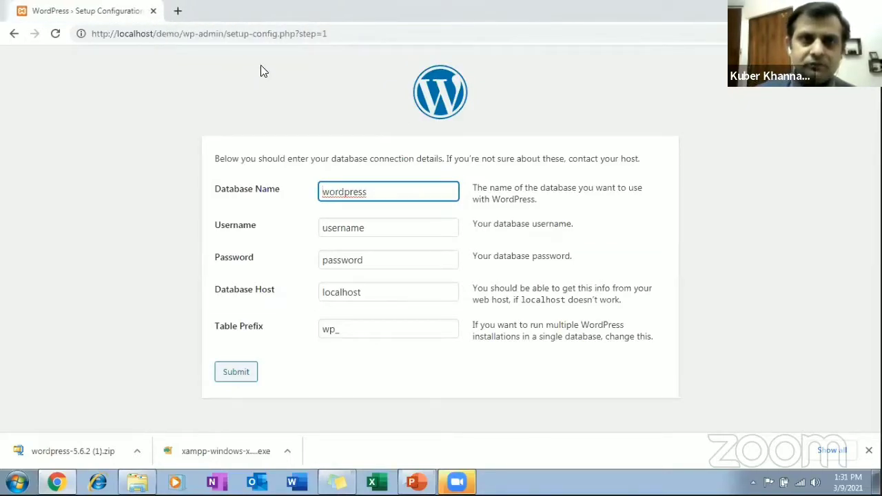
{"action": "left_click", "coordinate": [176, 13]}
{"action": "type", "text": "lo"}
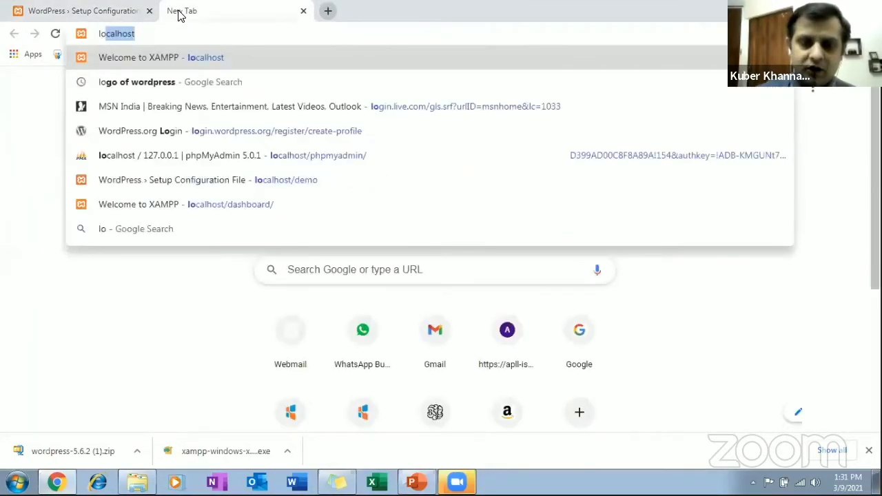
{"action": "type", "text": "calh"}
{"action": "type", "text": "ost"}
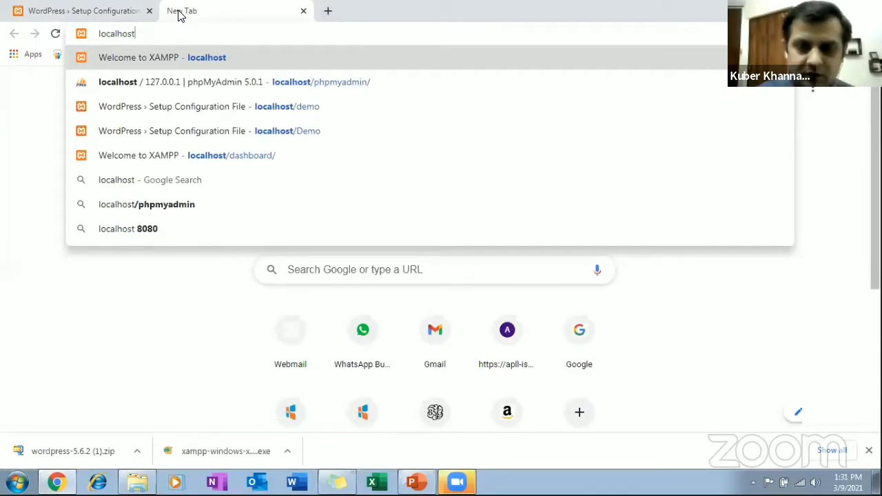
{"action": "key", "text": "Return"}
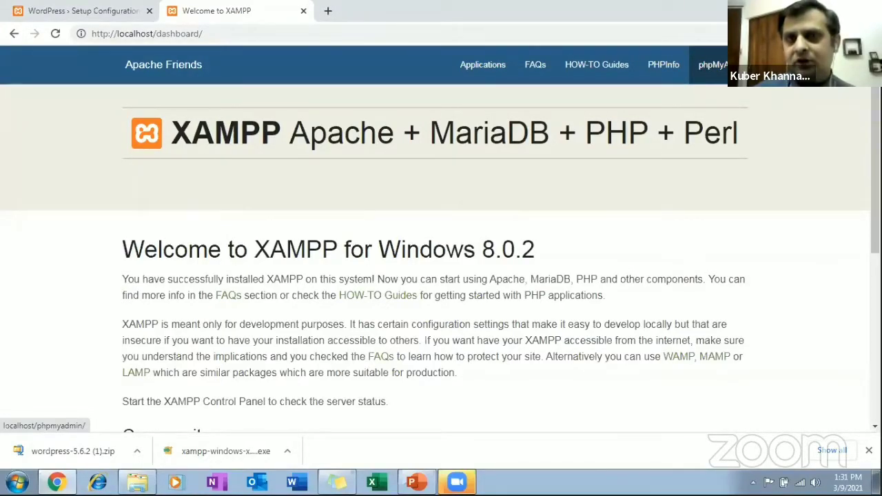
{"action": "left_click", "coordinate": [713, 64]}
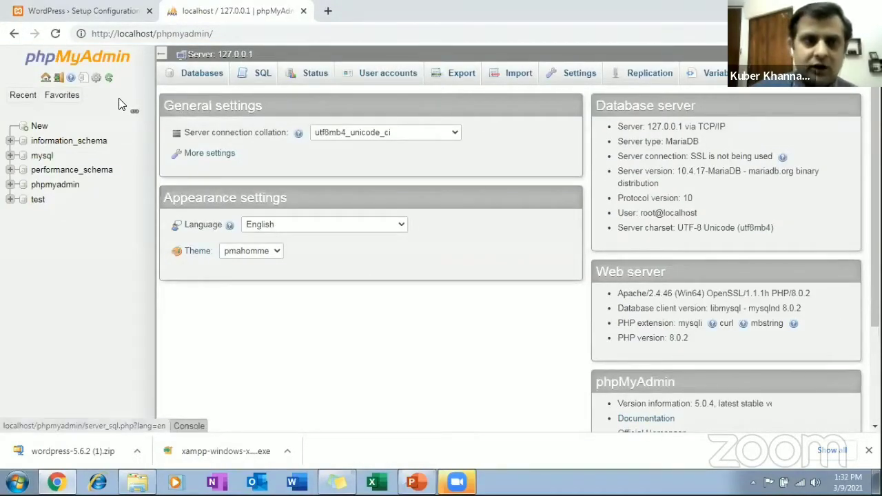
Create a new database named Demo with the utf8mb4_general_ci collation in phpMyAdmin.
{"action": "left_click", "coordinate": [39, 127]}
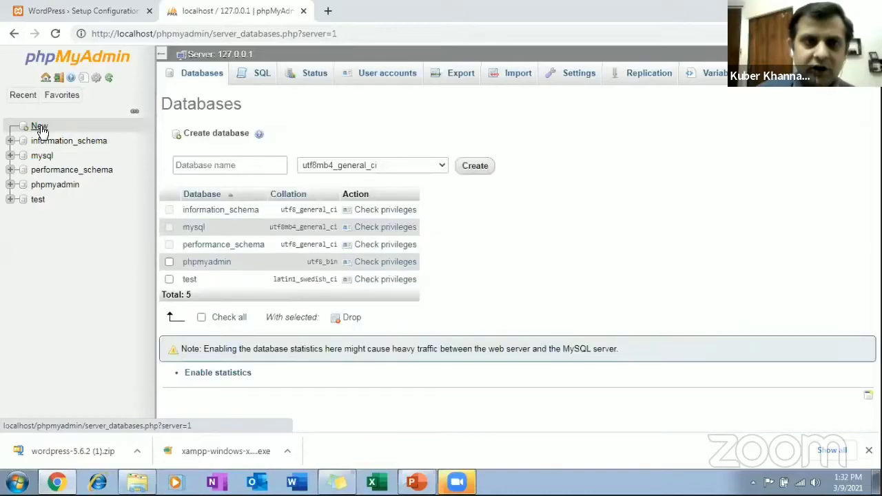
{"action": "left_click", "coordinate": [230, 165]}
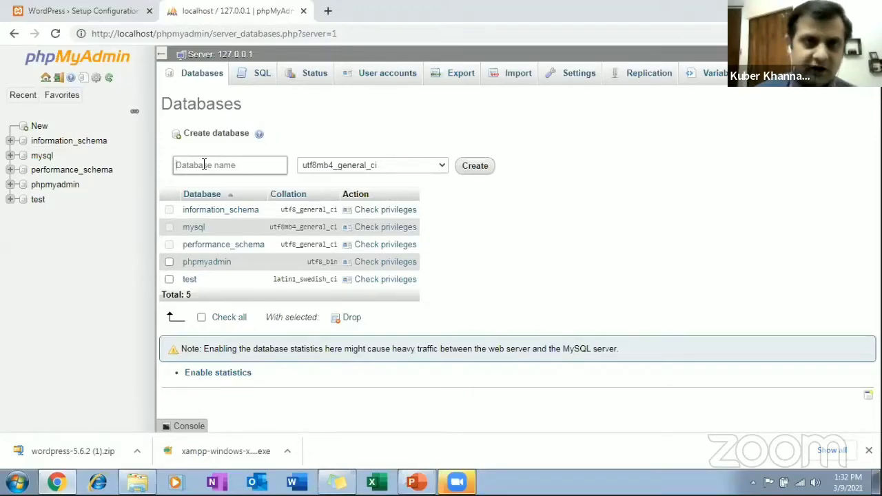
{"action": "type", "text": "Demo"}
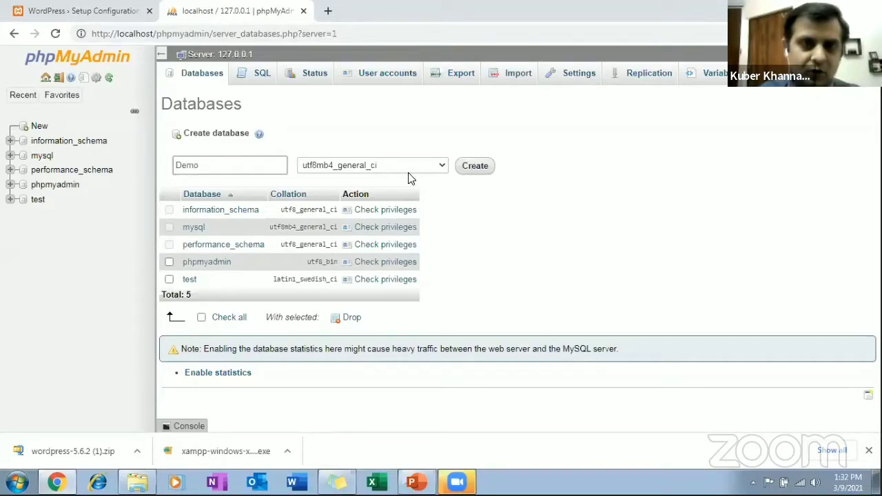
{"action": "left_click", "coordinate": [475, 166]}
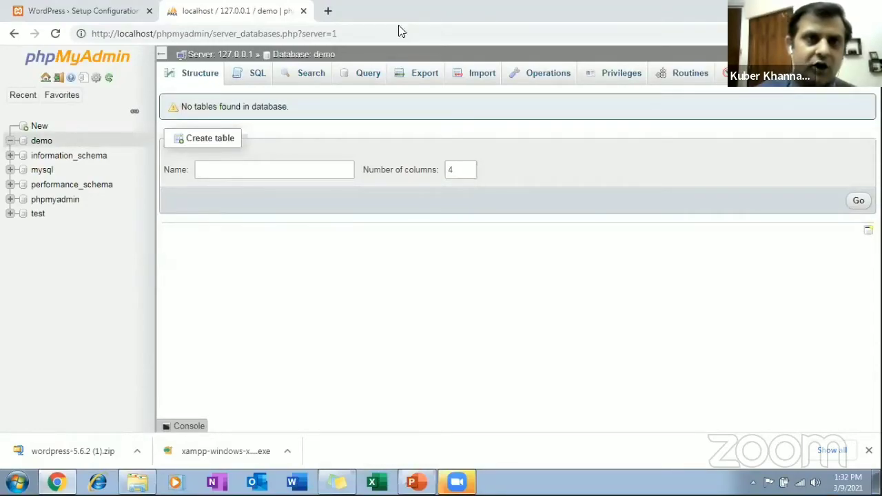
Return to the WordPress setup form and replace the default database name with Demo.
{"action": "left_click", "coordinate": [117, 13]}
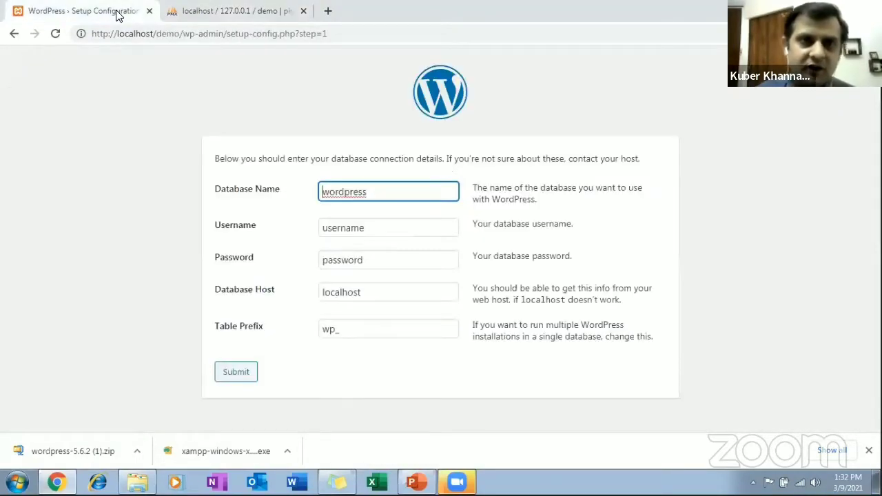
{"action": "left_click", "coordinate": [407, 193]}
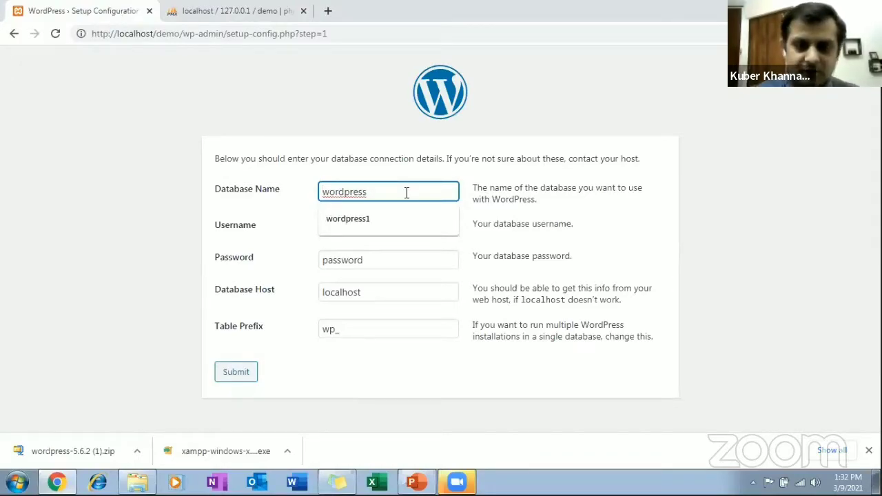
{"action": "key", "text": "BackSpace"}
{"action": "key", "text": "BackSpace"}
{"action": "key", "text": "BackSpace"}
{"action": "key", "text": "BackSpace"}
{"action": "key", "text": "BackSpace"}
{"action": "key", "text": "BackSpace"}
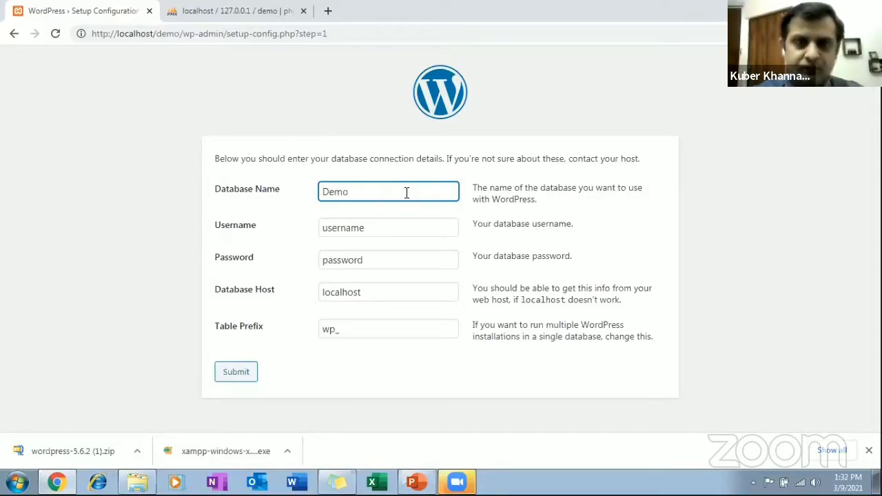
Set the database username to root in the WordPress setup form.
{"action": "left_click", "coordinate": [398, 223]}
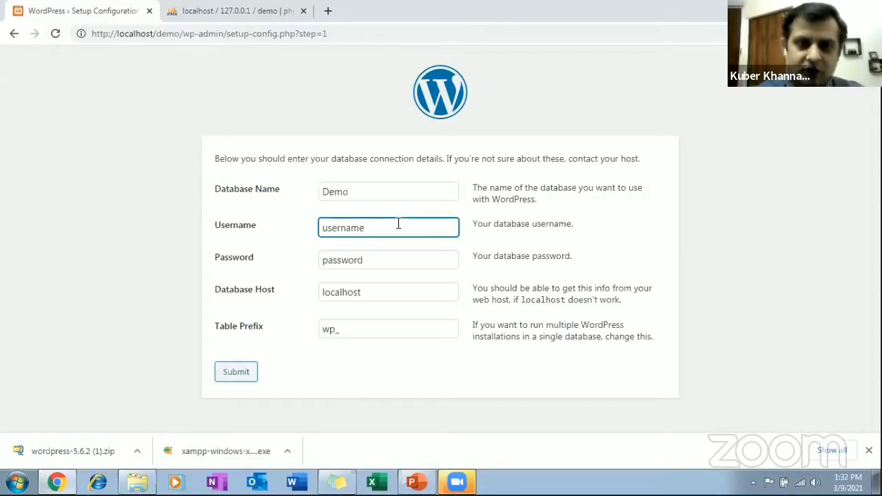
{"action": "key", "text": "BackSpace"}
{"action": "key", "text": "BackSpace"}
{"action": "key", "text": "BackSpace"}
{"action": "key", "text": "BackSpace"}
{"action": "key", "text": "BackSpace"}
{"action": "key", "text": "BackSpace"}
{"action": "key", "text": "BackSpace"}
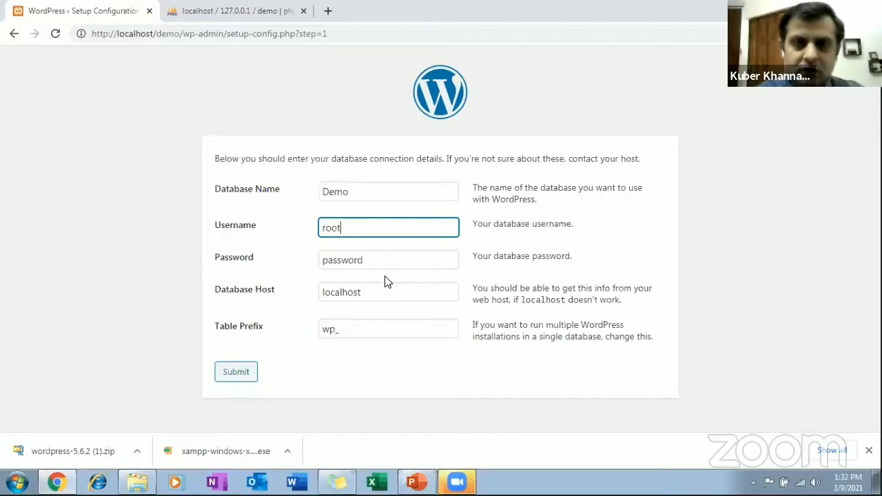
Clear the default database password so it is blank and submit the WordPress database connection details.
{"action": "left_click", "coordinate": [400, 265]}
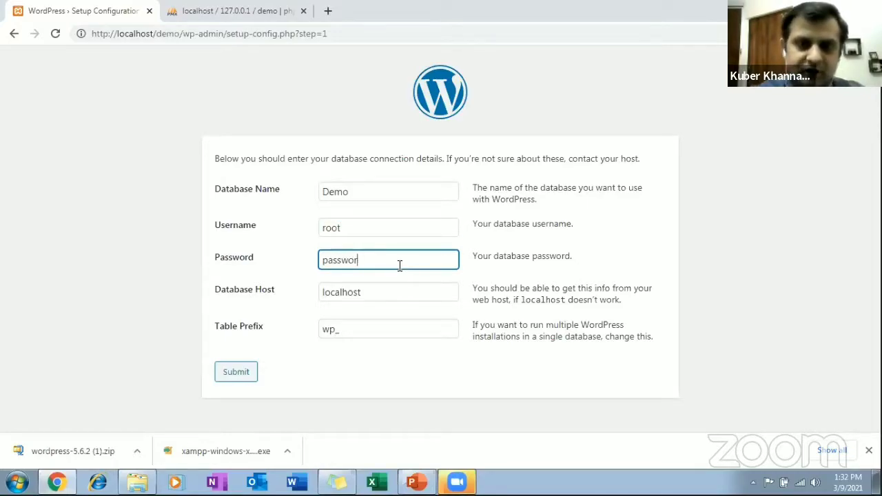
{"action": "key", "text": "BackSpace"}
{"action": "key", "text": "BackSpace"}
{"action": "key", "text": "BackSpace"}
{"action": "key", "text": "BackSpace"}
{"action": "key", "text": "BackSpace"}
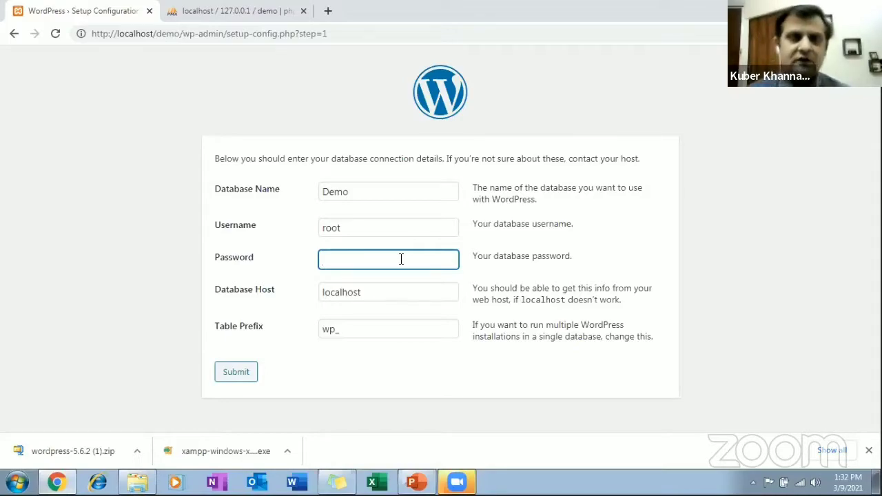
{"action": "left_click", "coordinate": [247, 372]}
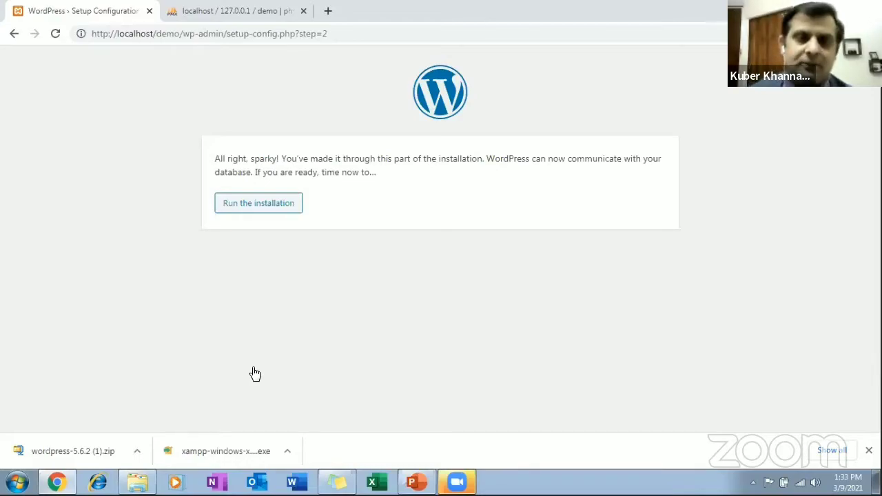
Run the WordPress installation and look over the site information form.
{"action": "left_click", "coordinate": [298, 210]}
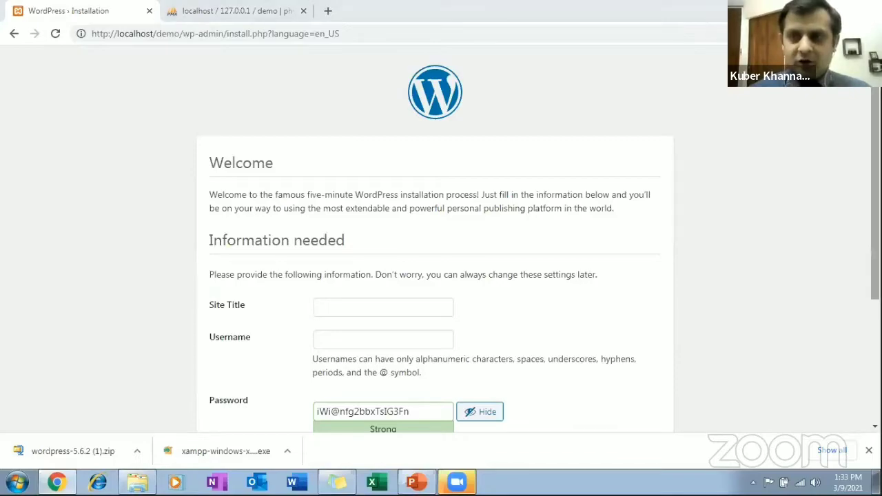
{"action": "scroll", "coordinate": [761, 255], "scroll_direction": "down", "scroll_amount": 3}
{"action": "scroll", "coordinate": [761, 256], "scroll_direction": "up", "scroll_amount": 3}
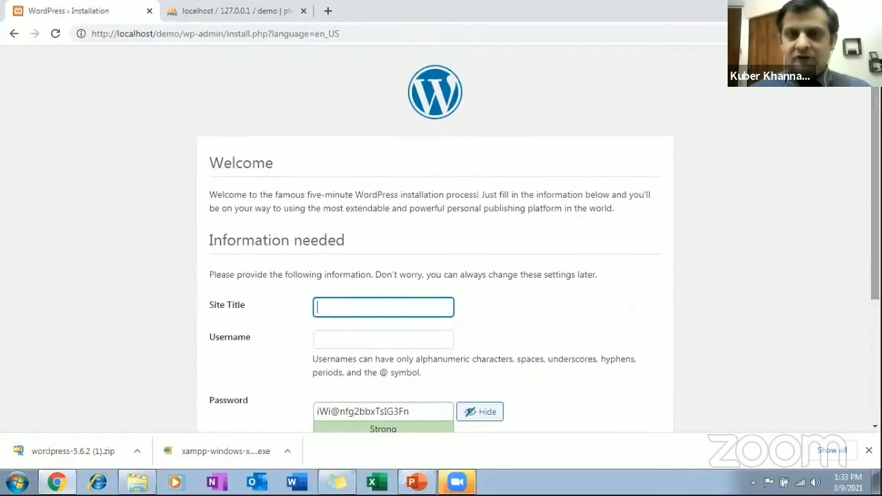
{"action": "left_click", "coordinate": [713, 162]}
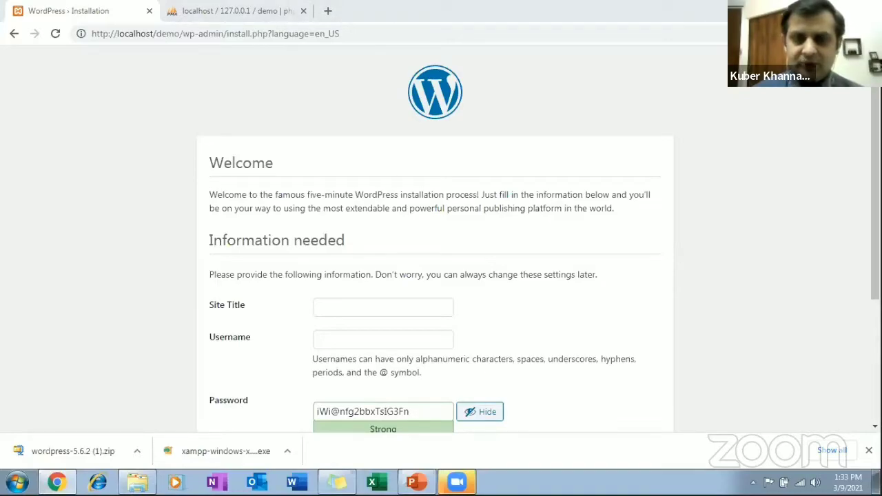
Switch to the OnlineclassWebsiteconfiguration presentation in PowerPoint and show slide 11, Domain Hosting Companies.
{"action": "left_click", "coordinate": [413, 482]}
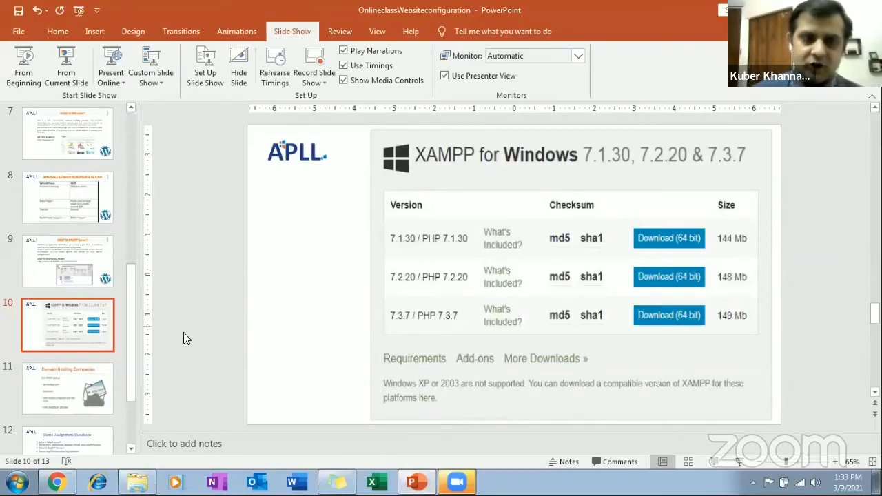
{"action": "left_click", "coordinate": [101, 379]}
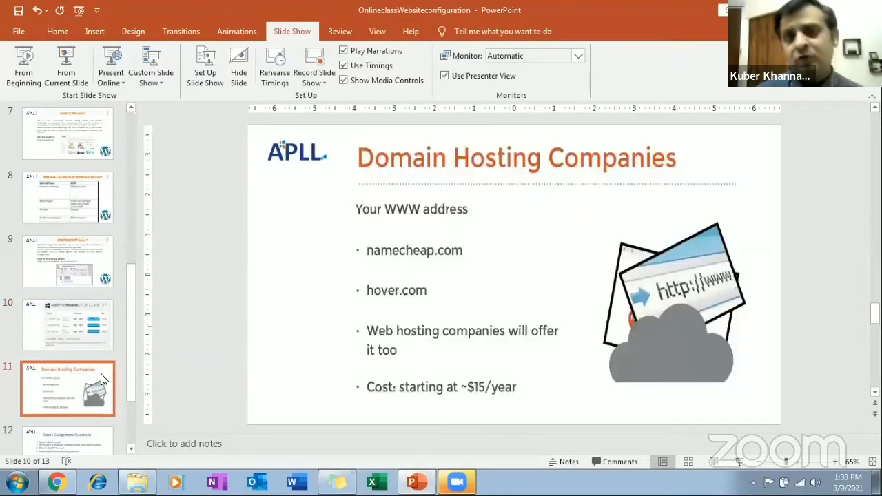
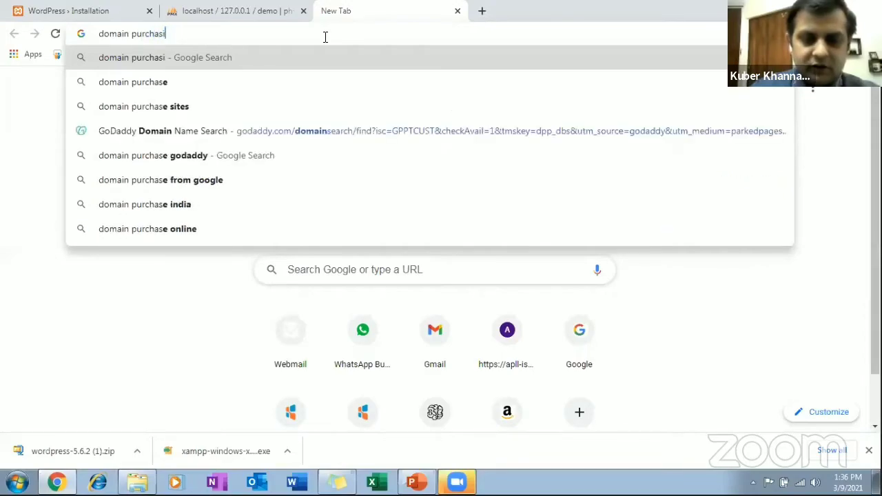
Search Google for "domain purchasing sites".
{"action": "type", "text": "es"}
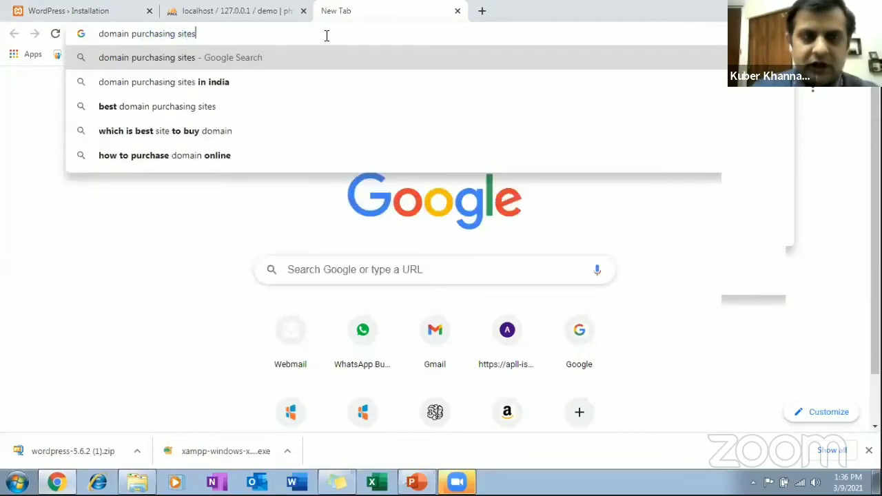
{"action": "key", "text": "Return"}
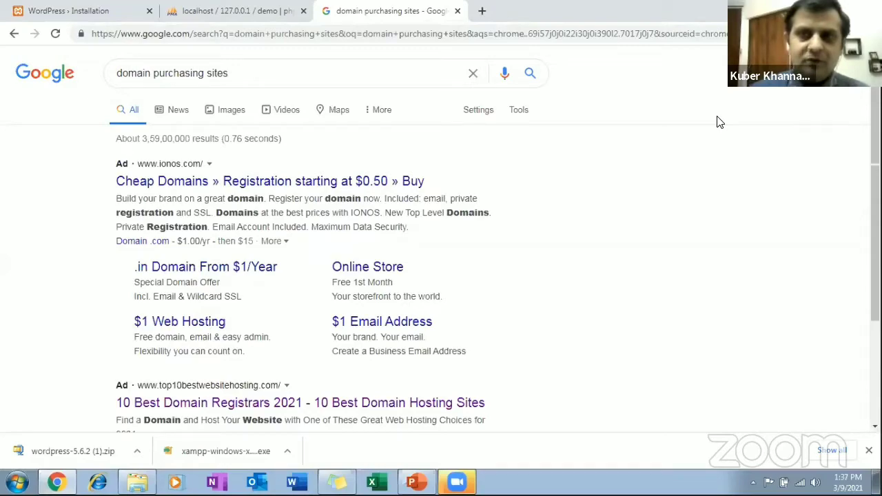
Search Google for "godaddy" instead and open the GoDaddy Official Site result.
{"action": "left_click", "coordinate": [369, 58]}
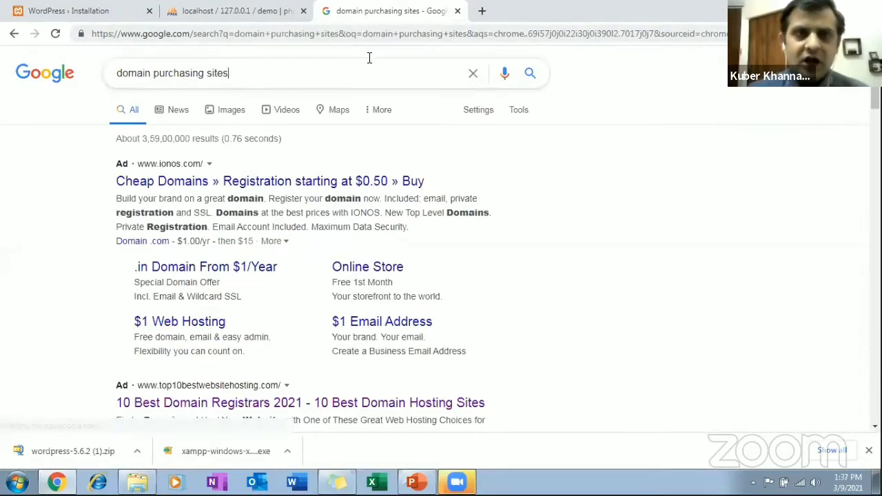
{"action": "key", "text": "BackSpace"}
{"action": "key", "text": "BackSpace"}
{"action": "key", "text": "BackSpace"}
{"action": "key", "text": "BackSpace"}
{"action": "key", "text": "BackSpace"}
{"action": "key", "text": "BackSpace"}
{"action": "key", "text": "BackSpace"}
{"action": "key", "text": "BackSpace"}
{"action": "key", "text": "BackSpace"}
{"action": "key", "text": "BackSpace"}
{"action": "key", "text": "BackSpace"}
{"action": "key", "text": "BackSpace"}
{"action": "key", "text": "BackSpace"}
{"action": "key", "text": "BackSpace"}
{"action": "key", "text": "BackSpace"}
{"action": "key", "text": "BackSpace"}
{"action": "key", "text": "BackSpace"}
{"action": "key", "text": "BackSpace"}
{"action": "key", "text": "BackSpace"}
{"action": "key", "text": "BackSpace"}
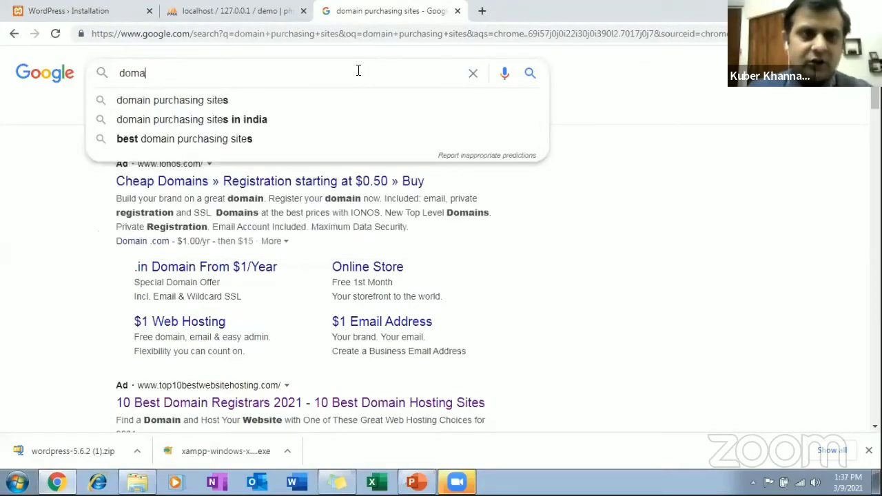
{"action": "type", "text": "goday"}
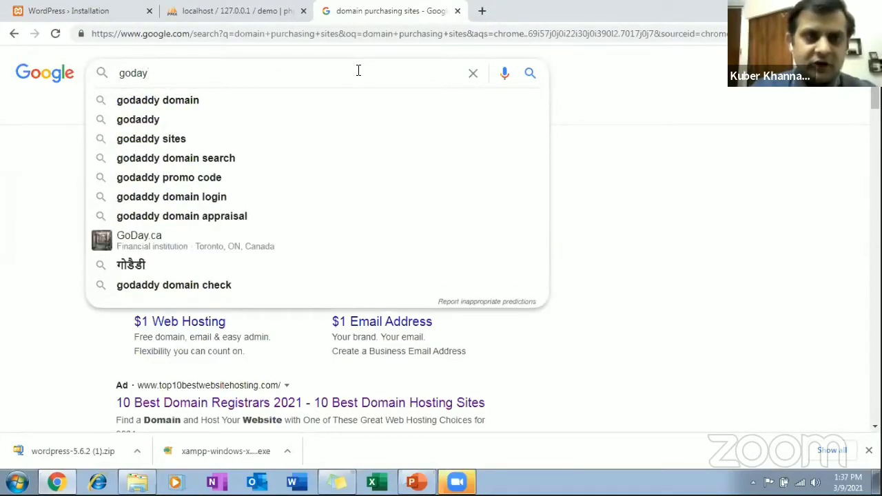
{"action": "key", "text": "BackSpace"}
{"action": "key", "text": "BackSpace"}
{"action": "type", "text": "addy"}
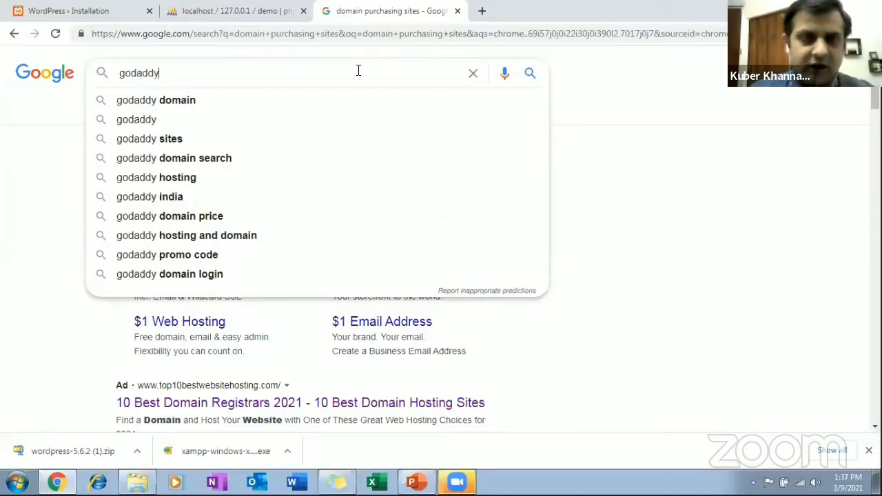
{"action": "key", "text": "Return"}
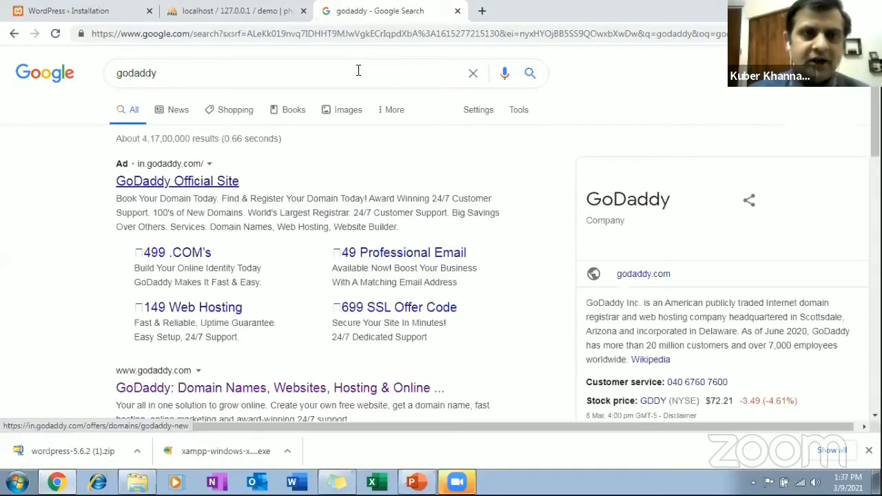
{"action": "left_click", "coordinate": [204, 188]}
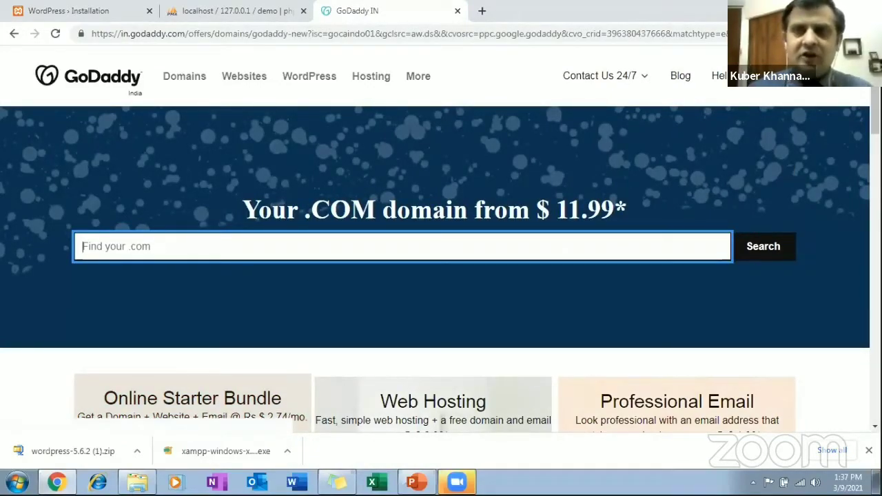
Look over GoDaddy's landing page and its hosting, WordPress and domain offerings, and open the Domain Name Search page.
{"action": "scroll", "coordinate": [441, 276], "scroll_direction": "down", "scroll_amount": 2}
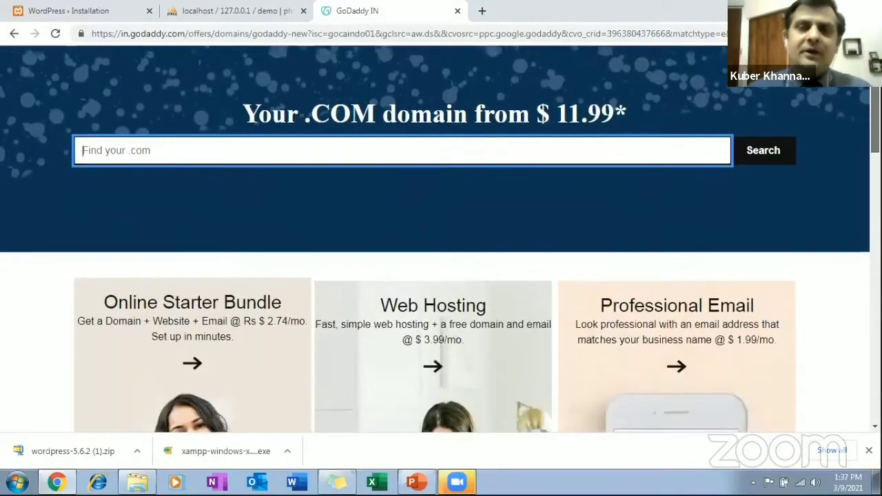
{"action": "scroll", "coordinate": [441, 241], "scroll_direction": "down", "scroll_amount": 10}
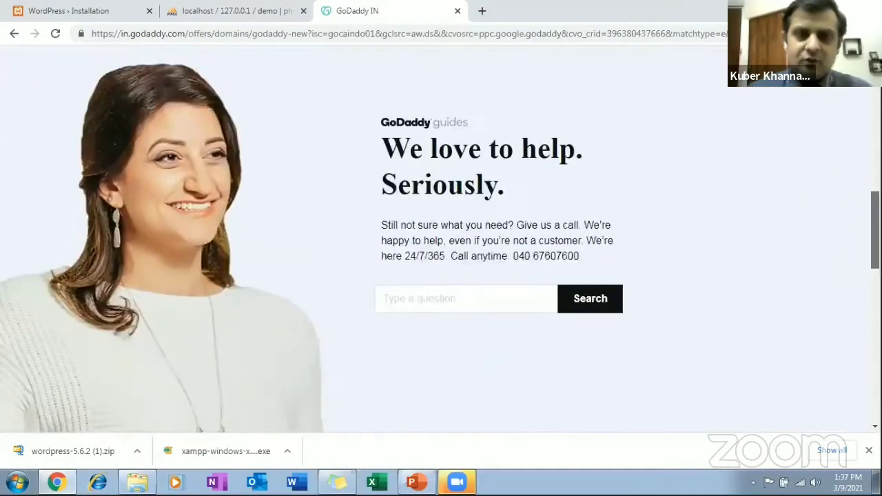
{"action": "scroll", "coordinate": [441, 241], "scroll_direction": "up", "scroll_amount": 15}
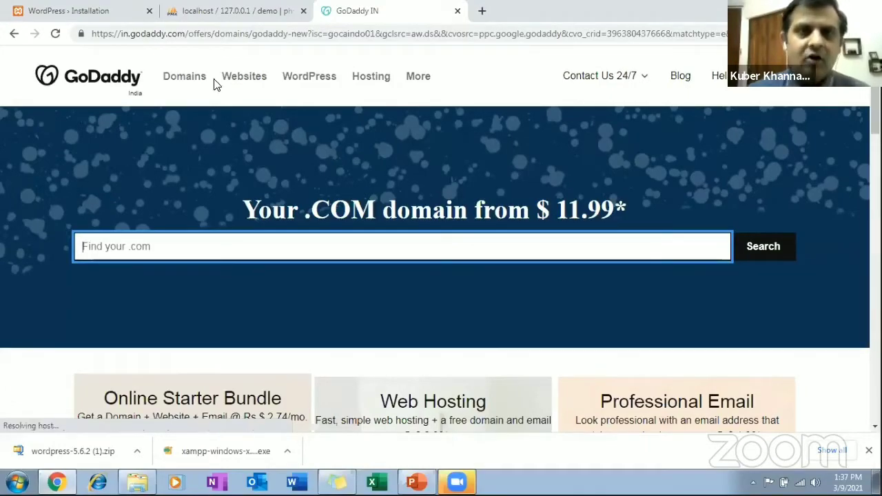
{"action": "left_click", "coordinate": [198, 83]}
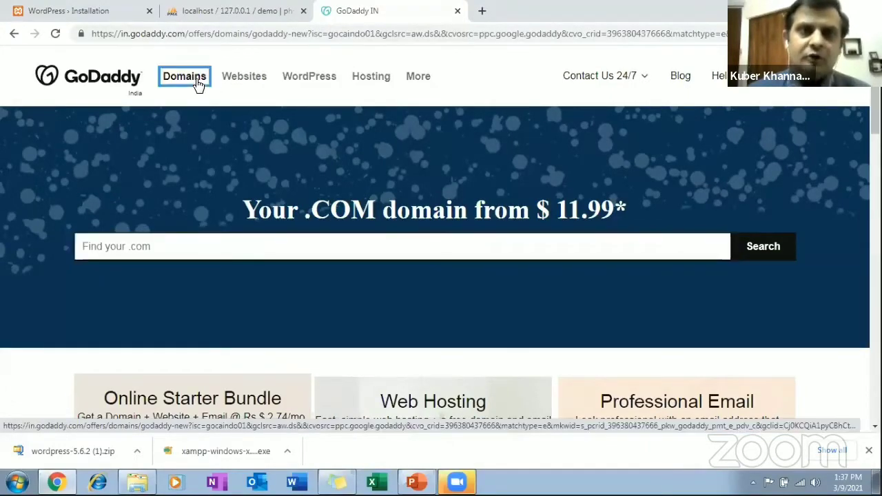
{"action": "mouse_move", "coordinate": [388, 106]}
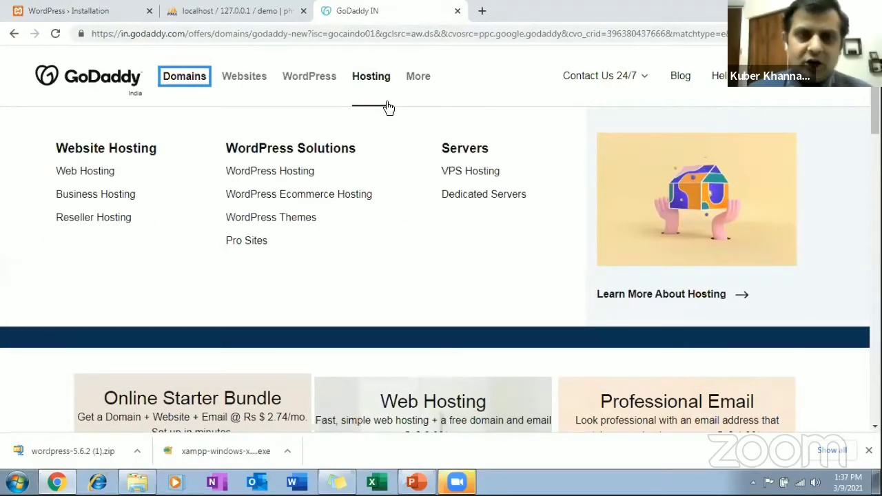
{"action": "mouse_move", "coordinate": [294, 89]}
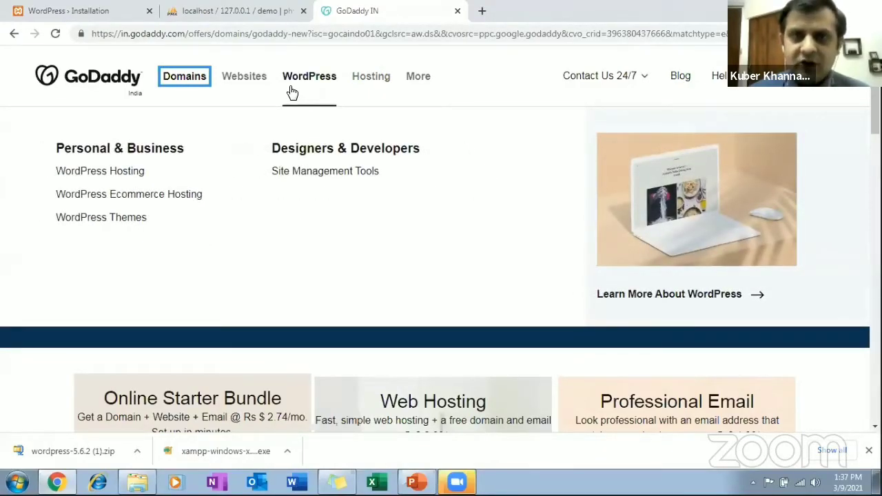
{"action": "mouse_move", "coordinate": [196, 91]}
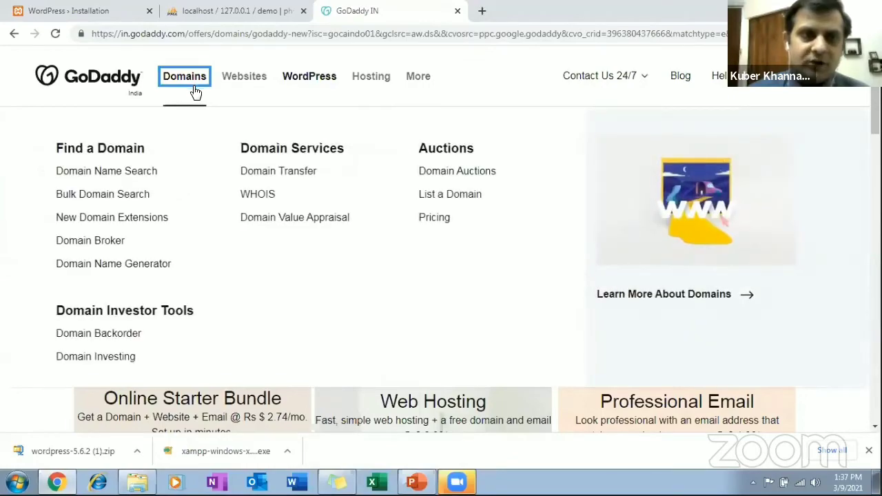
{"action": "left_click", "coordinate": [141, 172]}
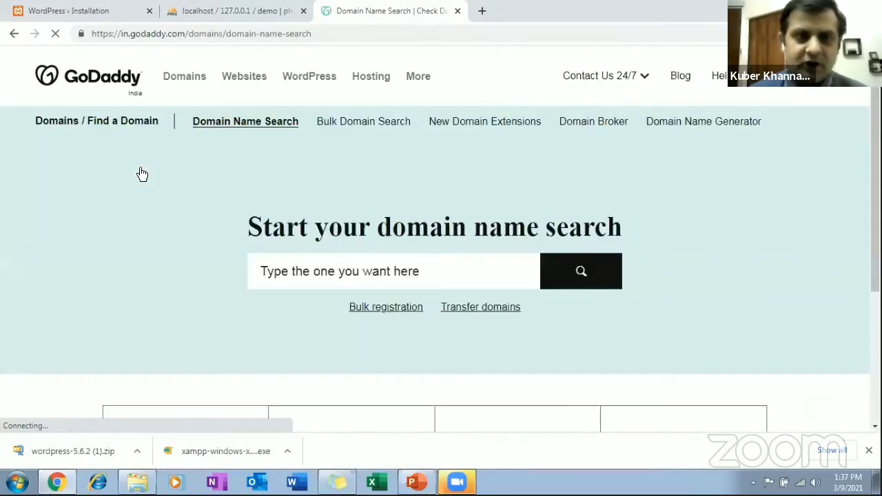
Check the availability of the domain demosite.com on GoDaddy.
{"action": "left_click", "coordinate": [350, 281]}
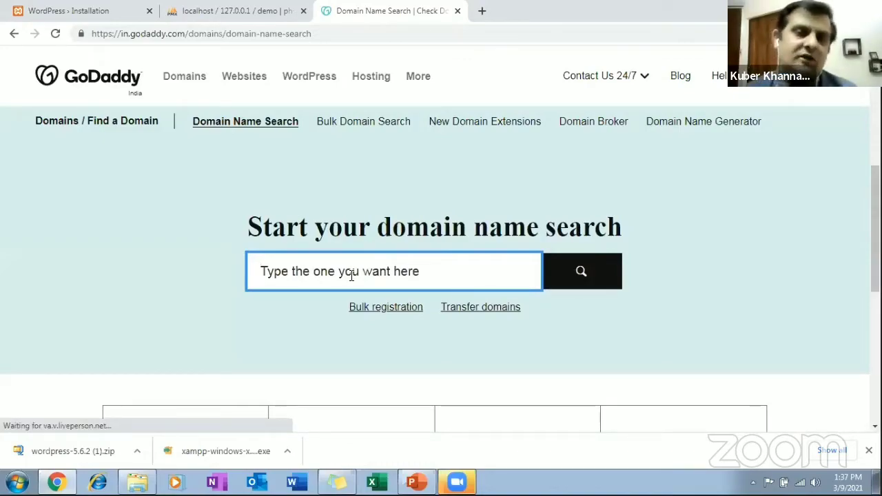
{"action": "type", "text": "de"}
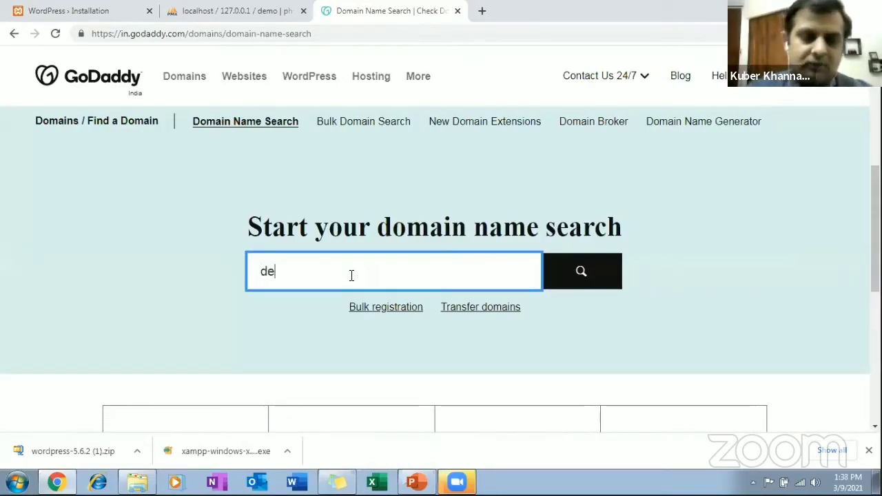
{"action": "type", "text": "mosite"}
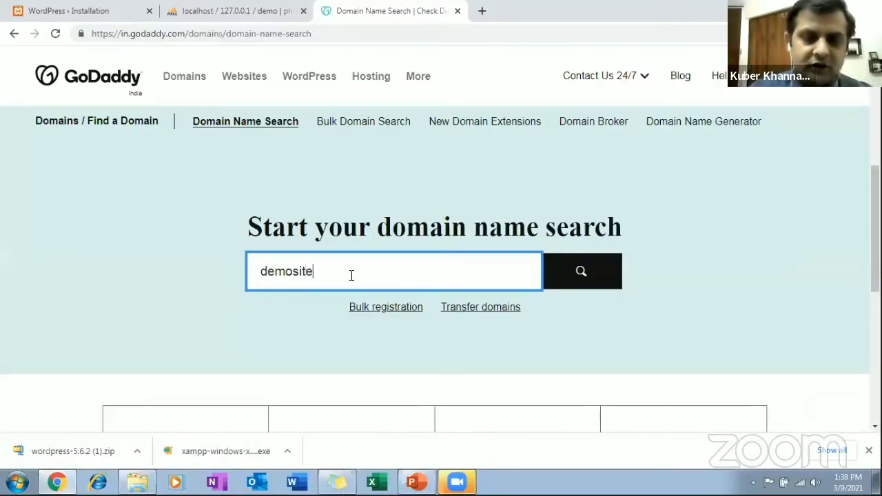
{"action": "type", "text": ".com"}
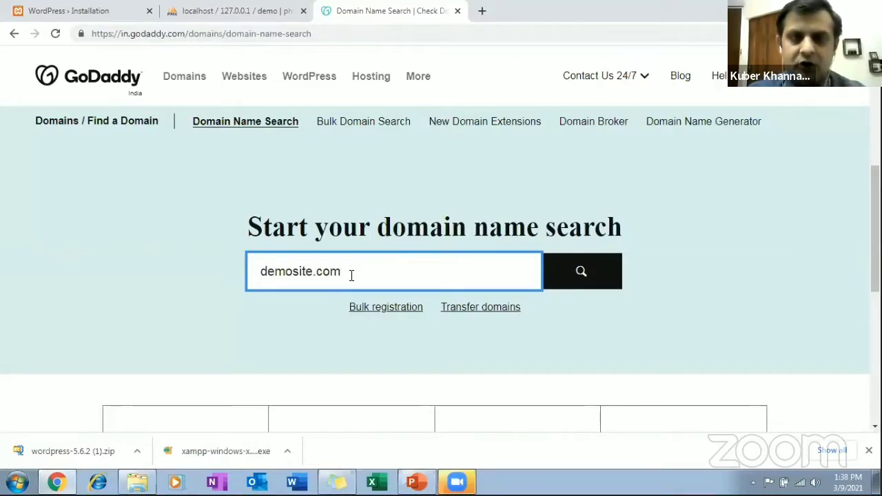
{"action": "left_click", "coordinate": [597, 285]}
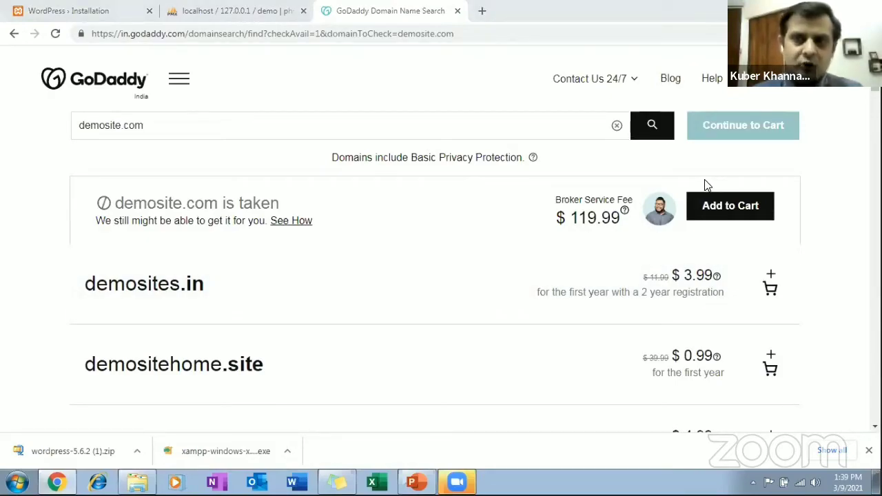
Examine the alternative domain names and first-year prices offered for the demosite.com search.
{"action": "scroll", "coordinate": [434, 276], "scroll_direction": "down", "scroll_amount": 2}
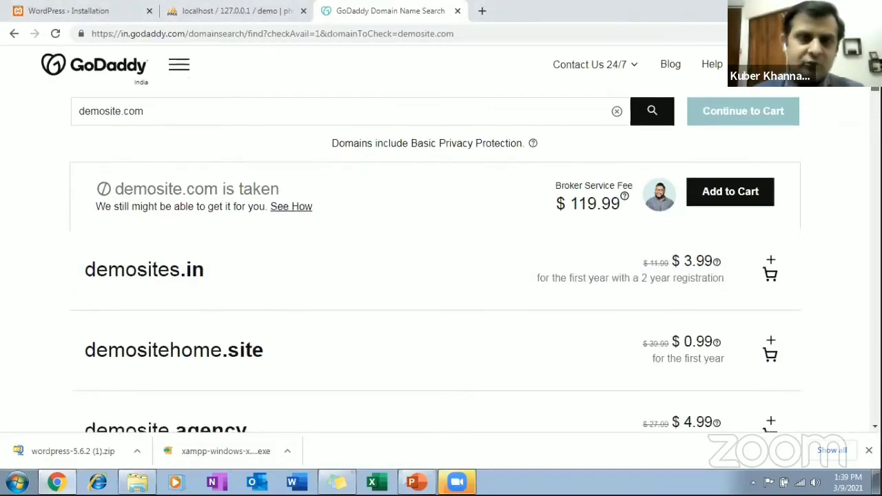
{"action": "scroll", "coordinate": [435, 262], "scroll_direction": "down", "scroll_amount": 2}
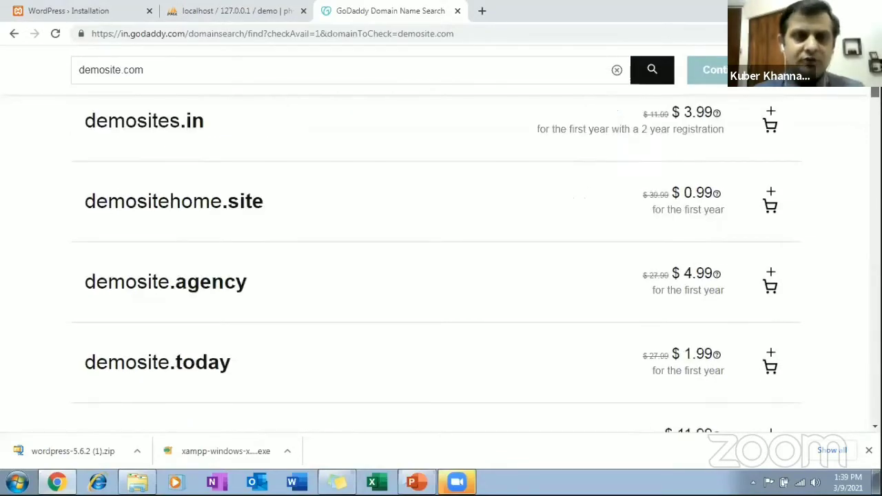
{"action": "scroll", "coordinate": [436, 255], "scroll_direction": "down", "scroll_amount": 4}
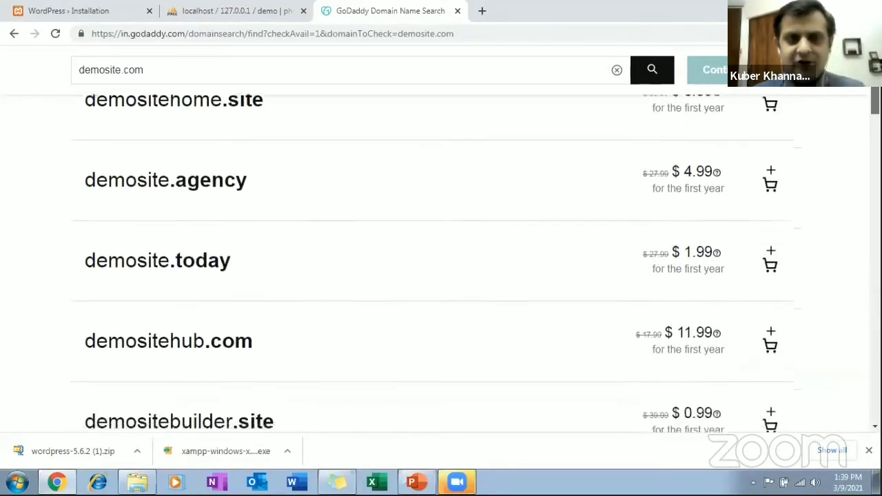
{"action": "scroll", "coordinate": [436, 255], "scroll_direction": "down", "scroll_amount": 5}
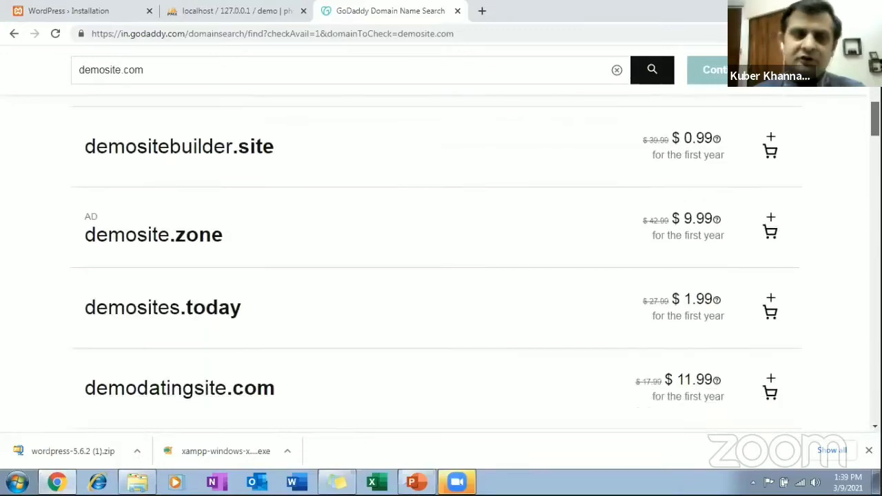
{"action": "scroll", "coordinate": [435, 262], "scroll_direction": "up", "scroll_amount": 9}
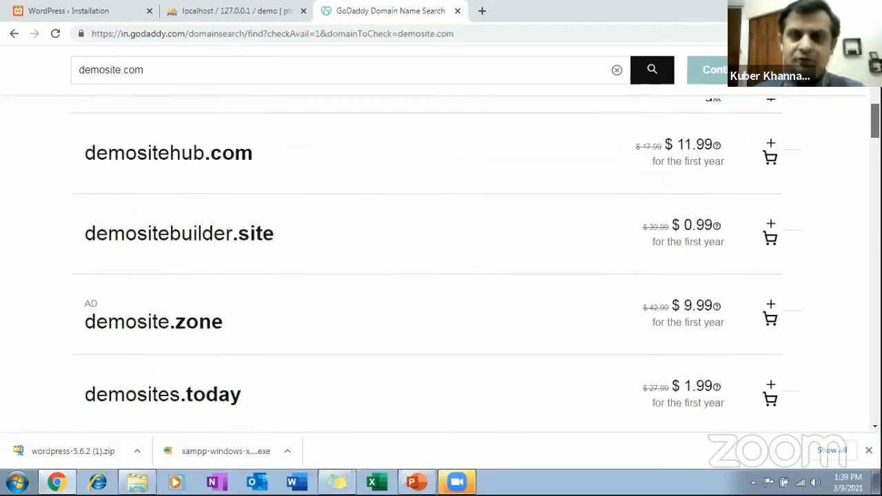
{"action": "scroll", "coordinate": [434, 262], "scroll_direction": "up", "scroll_amount": 3}
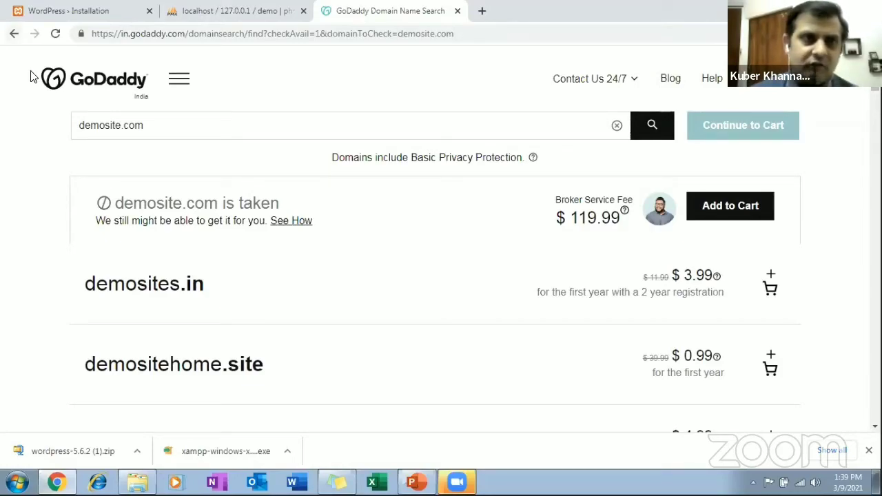
Return to the Google results for "domain purchasing sites" and look through the listed domain sellers.
{"action": "left_click", "coordinate": [14, 34]}
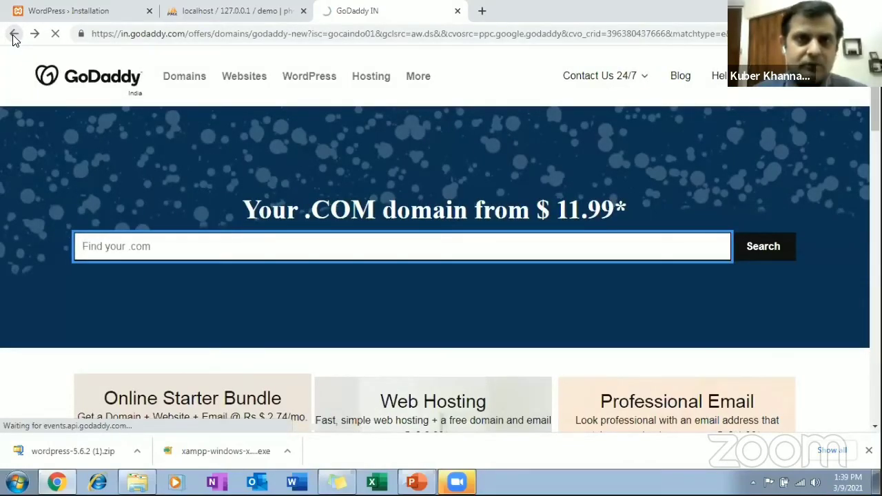
{"action": "left_click", "coordinate": [14, 34]}
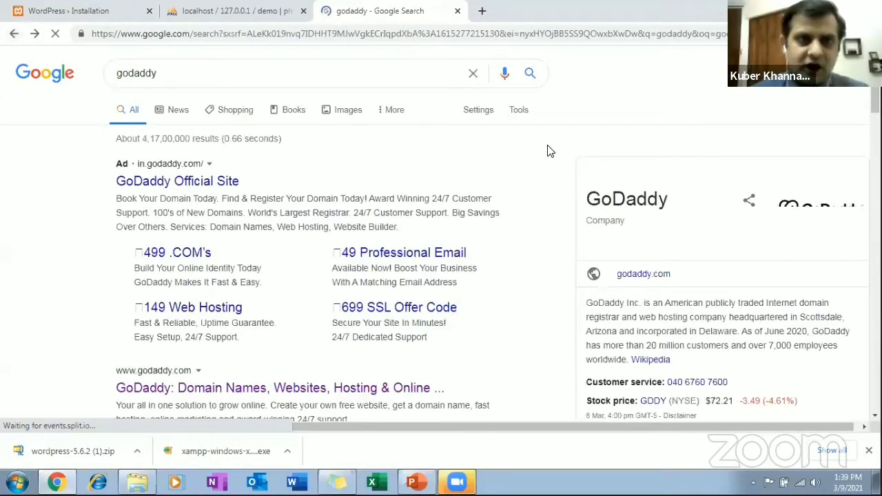
{"action": "left_click", "coordinate": [14, 33]}
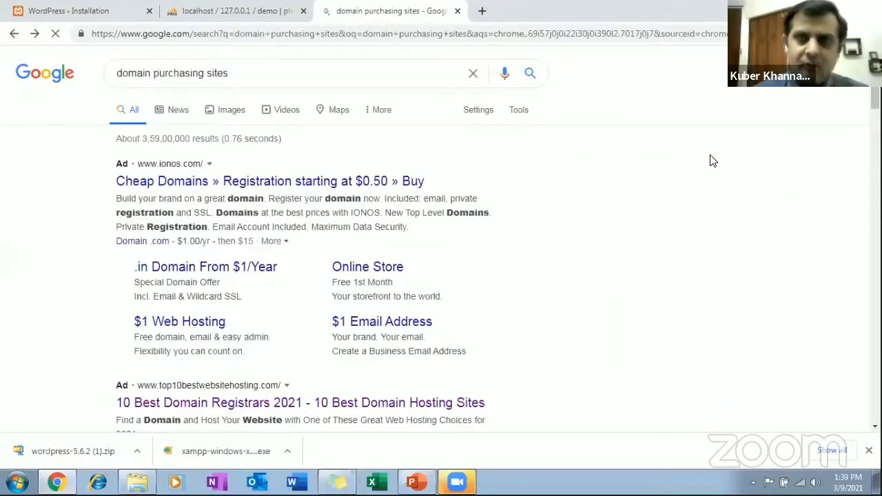
{"action": "scroll", "coordinate": [364, 240], "scroll_direction": "down", "scroll_amount": 3}
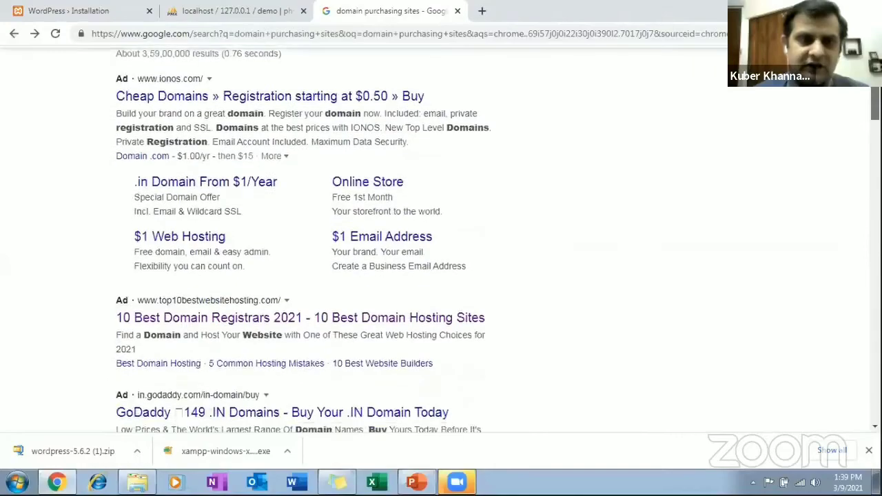
{"action": "scroll", "coordinate": [366, 240], "scroll_direction": "down", "scroll_amount": 2}
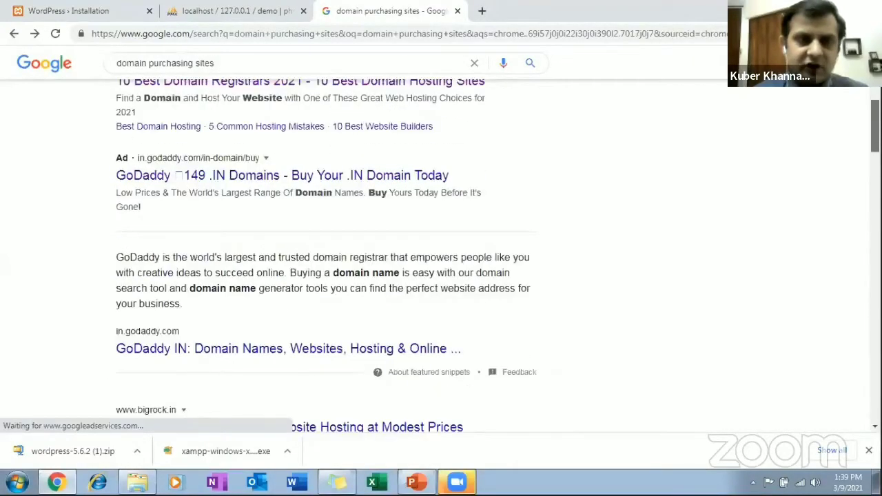
{"action": "scroll", "coordinate": [365, 240], "scroll_direction": "up", "scroll_amount": 5}
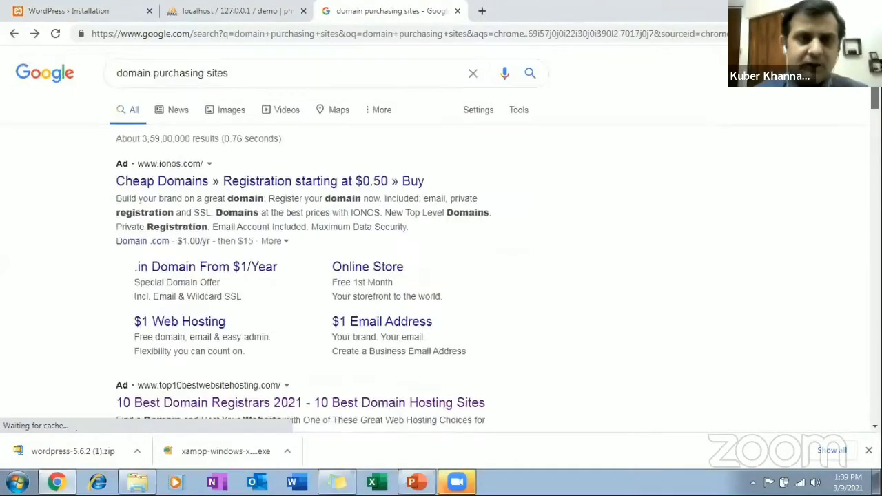
Rerun the Google search for "domain purchasing sites" and open the 10 Best Domain Registrars 2021 result.
{"action": "left_click", "coordinate": [244, 78]}
{"action": "key", "text": "Return"}
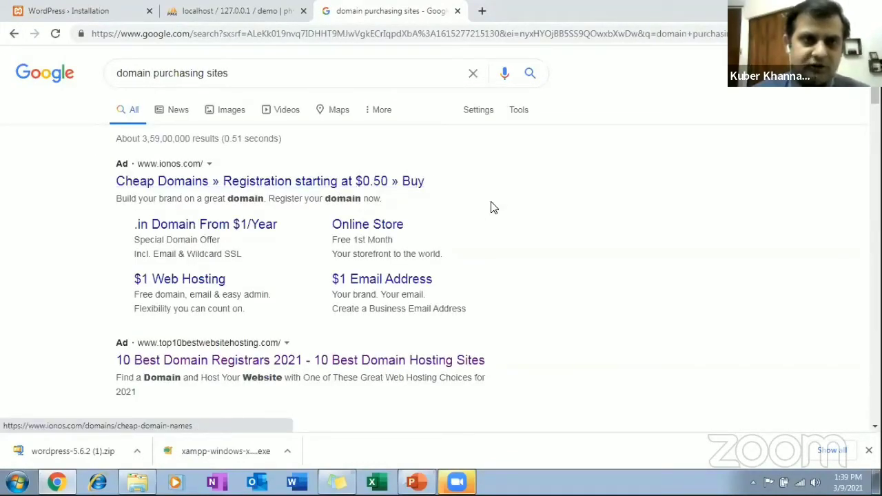
{"action": "left_click", "coordinate": [387, 362]}
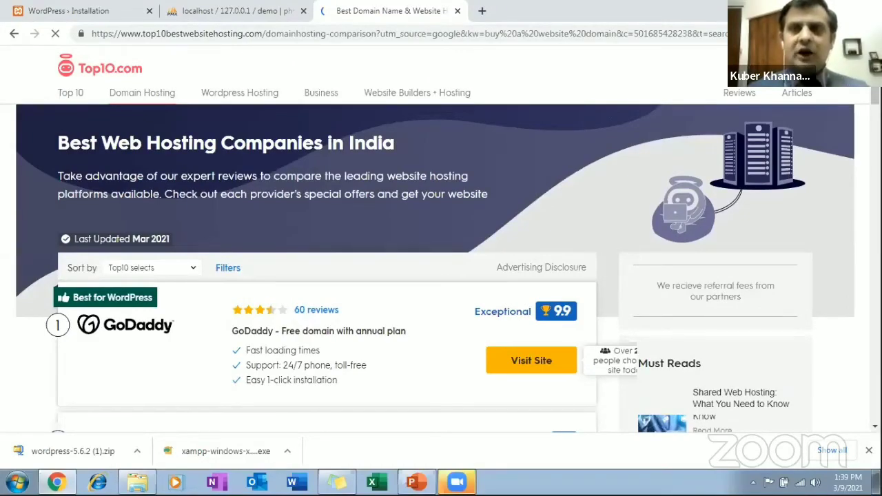
Look through the ranked hosting companies on Top10.com and open the register.com site from the list.
{"action": "scroll", "coordinate": [441, 241], "scroll_direction": "down", "scroll_amount": 4}
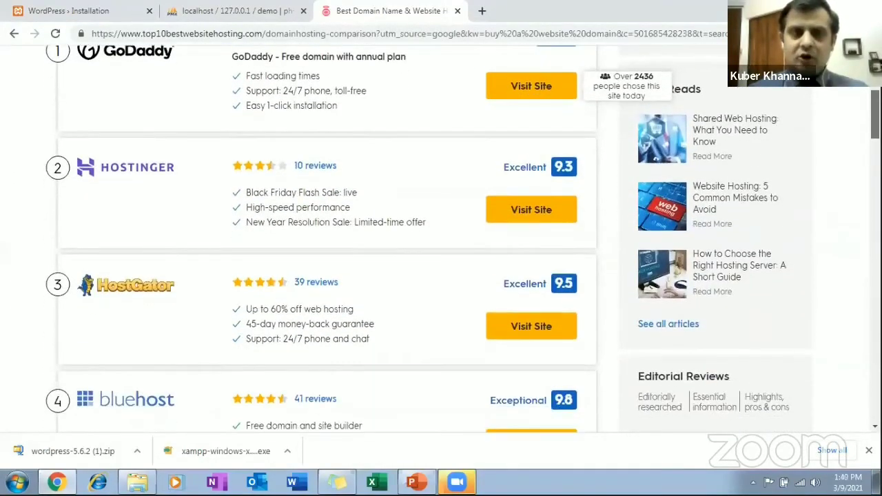
{"action": "scroll", "coordinate": [441, 241], "scroll_direction": "down", "scroll_amount": 1}
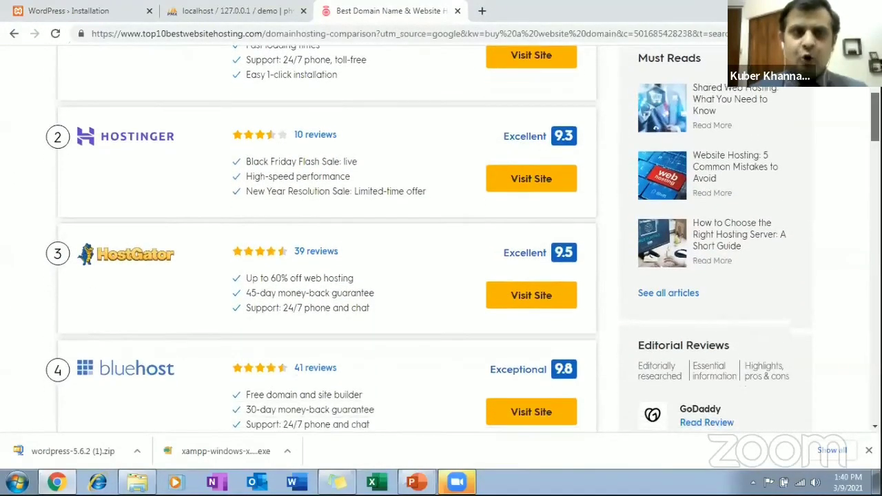
{"action": "scroll", "coordinate": [441, 241], "scroll_direction": "down", "scroll_amount": 3}
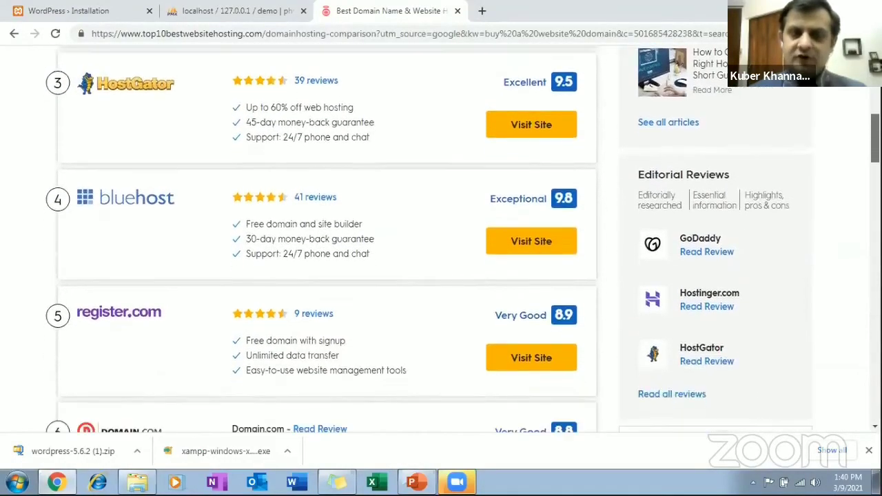
{"action": "scroll", "coordinate": [441, 241], "scroll_direction": "down", "scroll_amount": 1}
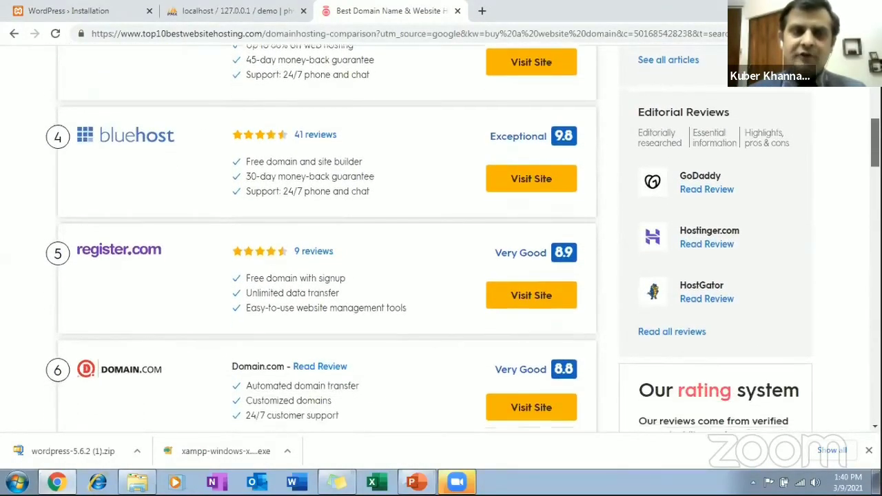
{"action": "scroll", "coordinate": [441, 241], "scroll_direction": "down", "scroll_amount": 1}
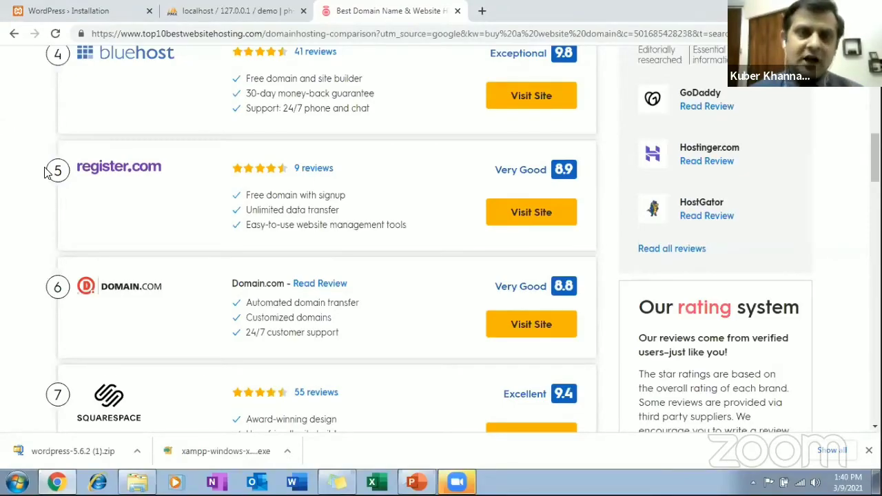
{"action": "left_click", "coordinate": [117, 176]}
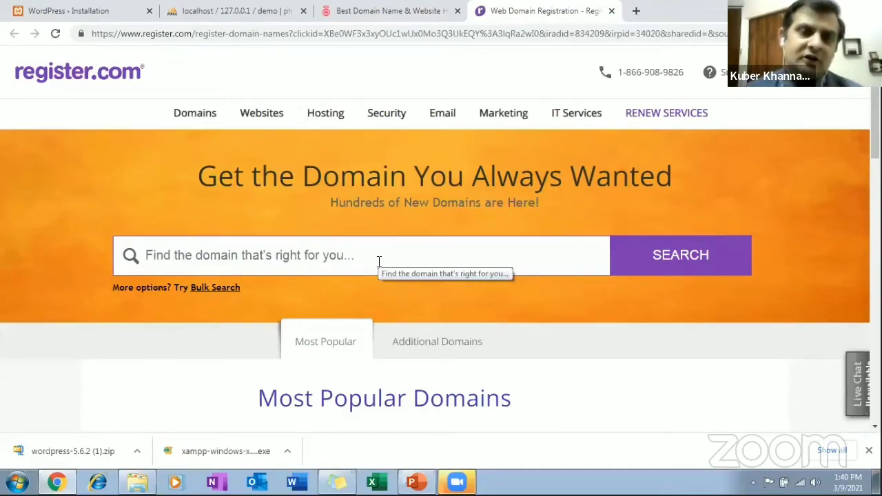
Check the availability of the domain demosite.com on register.com.
{"action": "left_click", "coordinate": [379, 262]}
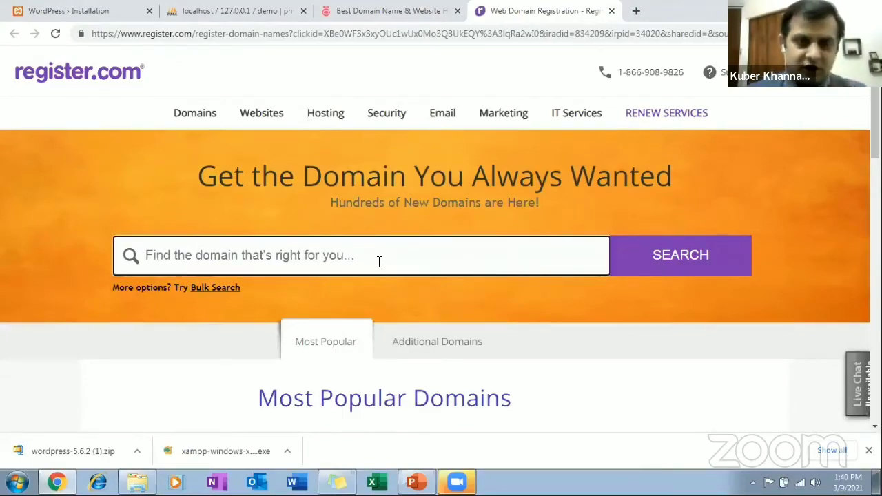
{"action": "type", "text": "demosite"}
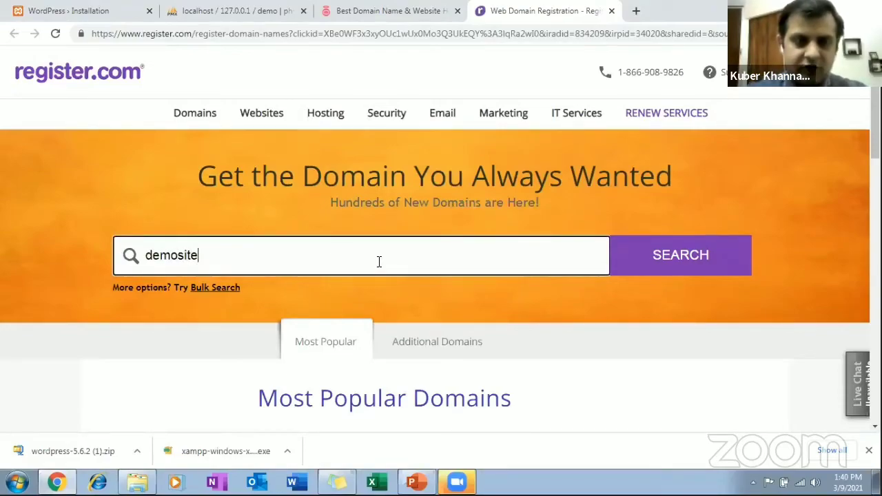
{"action": "type", "text": ".com"}
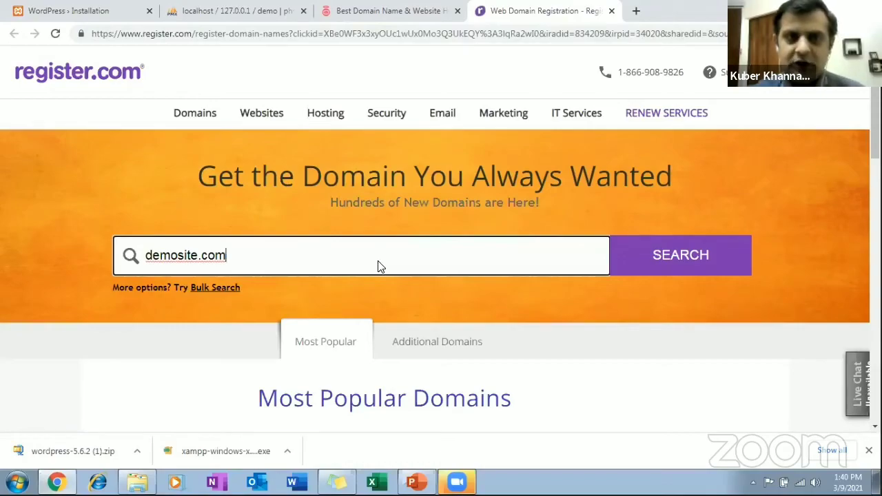
{"action": "key", "text": "Return"}
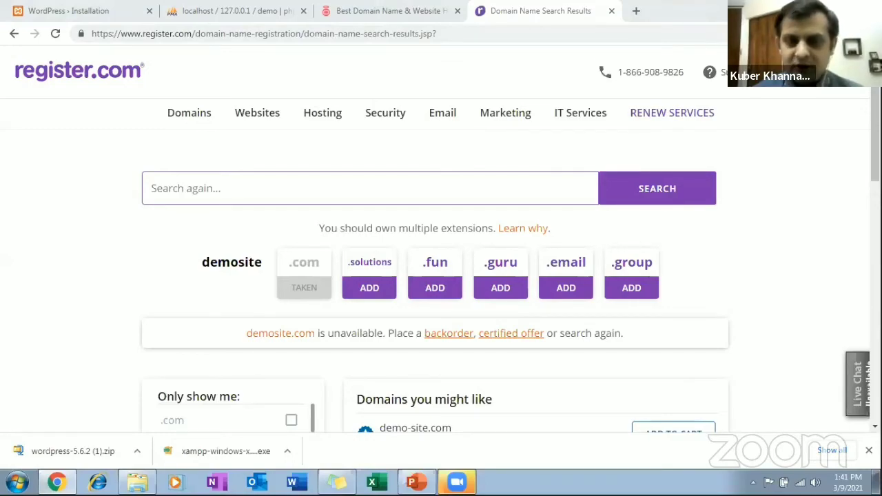
Switch to the PowerPoint presentation and select slide 12, Home Assignment Questions.
{"action": "left_click", "coordinate": [417, 483]}
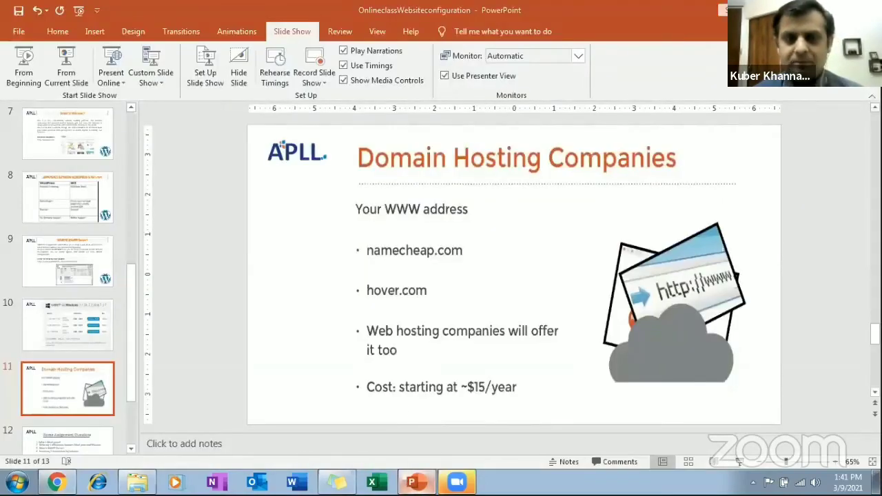
{"action": "left_click", "coordinate": [417, 483]}
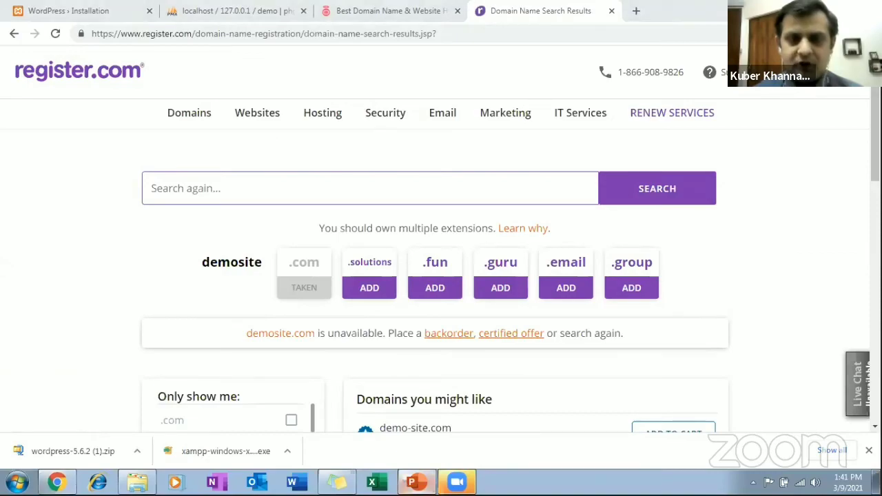
{"action": "key", "text": "alt+Tab"}
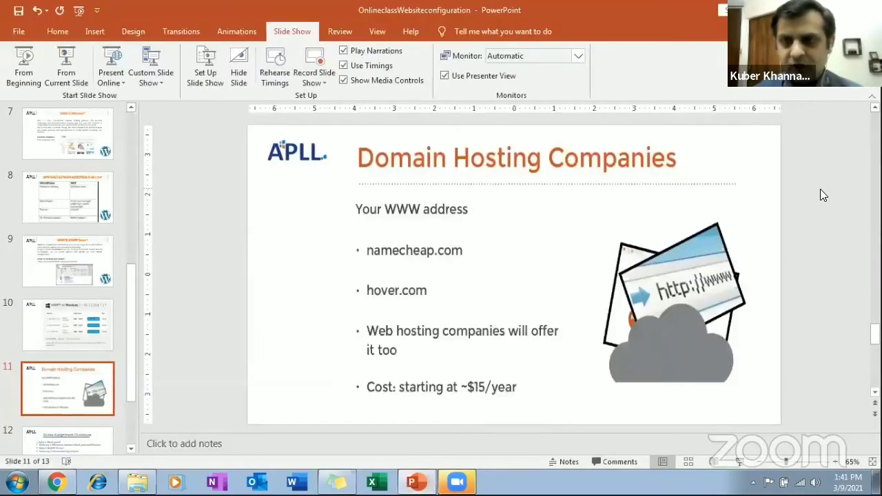
{"action": "left_click", "coordinate": [87, 428]}
{"action": "scroll", "coordinate": [87, 421], "scroll_direction": "down", "scroll_amount": 1}
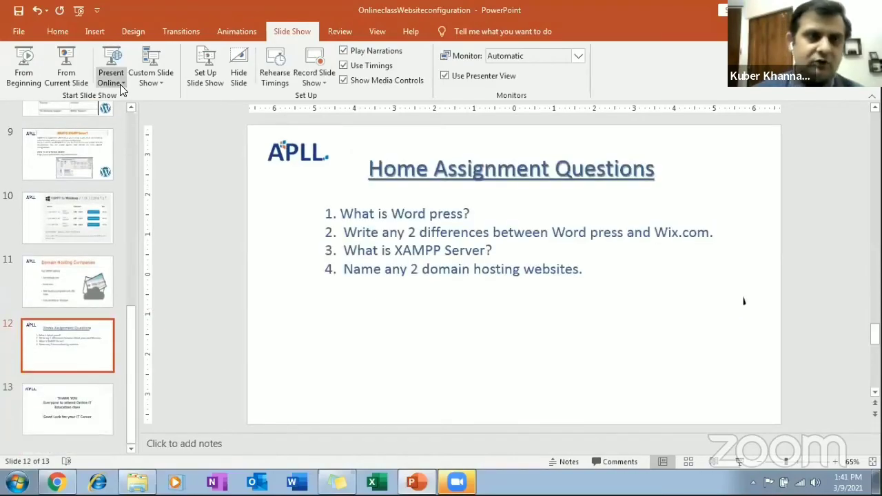
{"action": "left_click", "coordinate": [24, 67]}
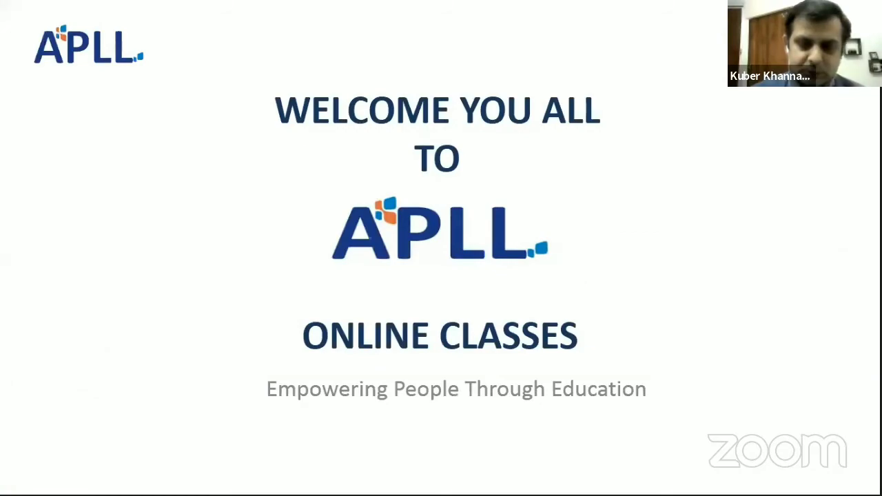
{"action": "key", "text": "Right"}
{"action": "key", "text": "Escape"}
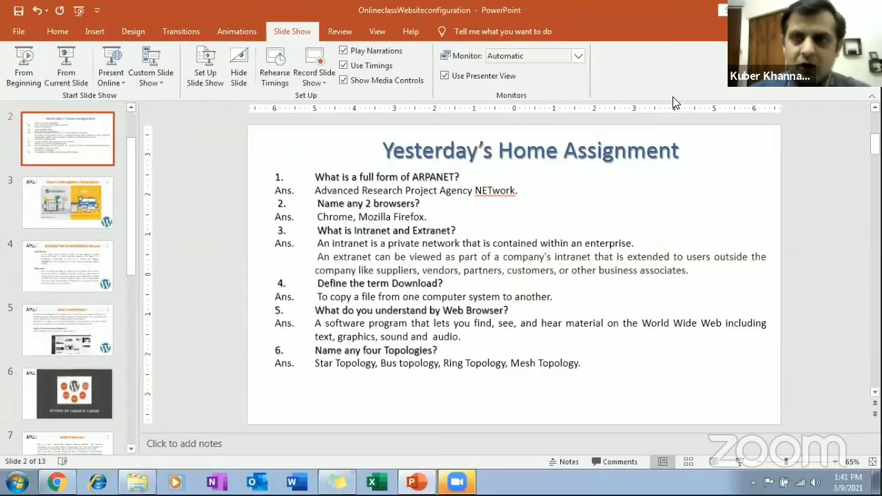
Return to slide 12, Home Assignment Questions, and start the slide show from that slide.
{"action": "left_click_drag", "start_coordinate": [876, 143], "coordinate": [876, 312]}
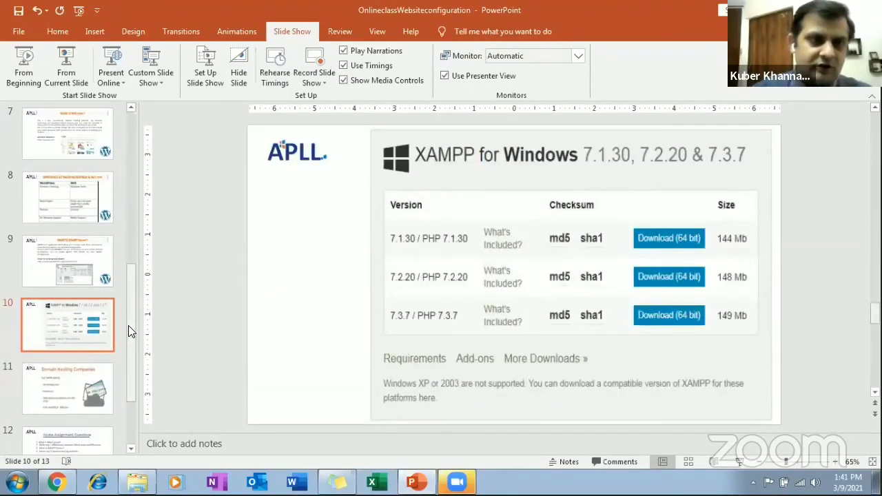
{"action": "left_click_drag", "start_coordinate": [131, 340], "coordinate": [132, 385]}
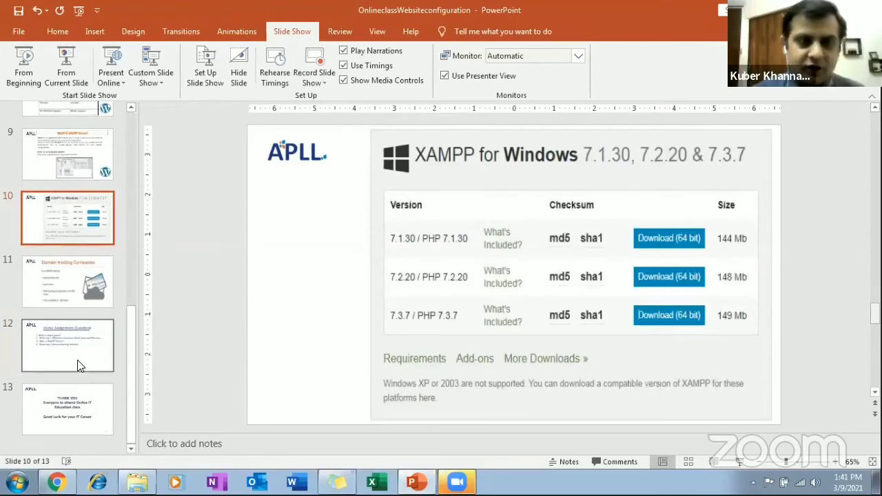
{"action": "left_click", "coordinate": [80, 364]}
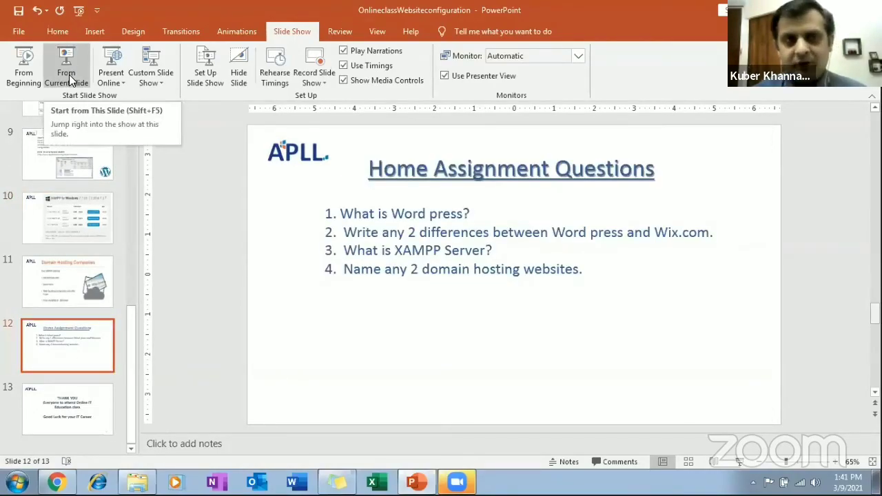
{"action": "left_click", "coordinate": [69, 77]}
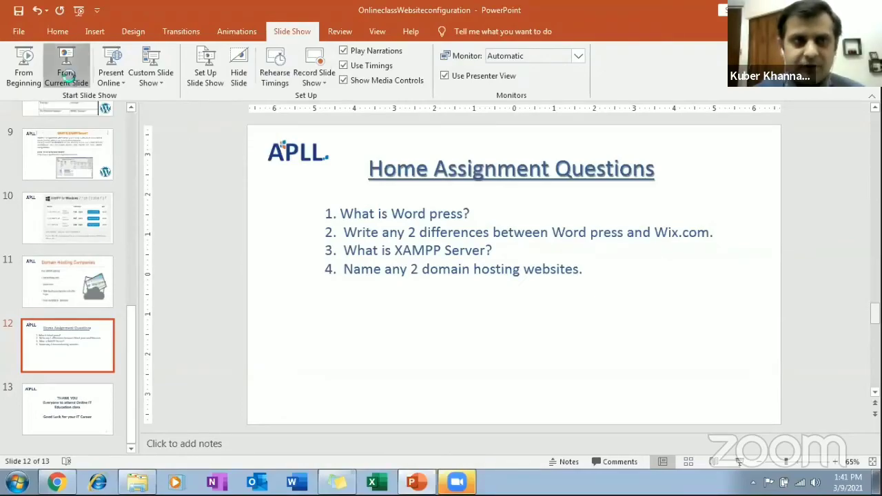